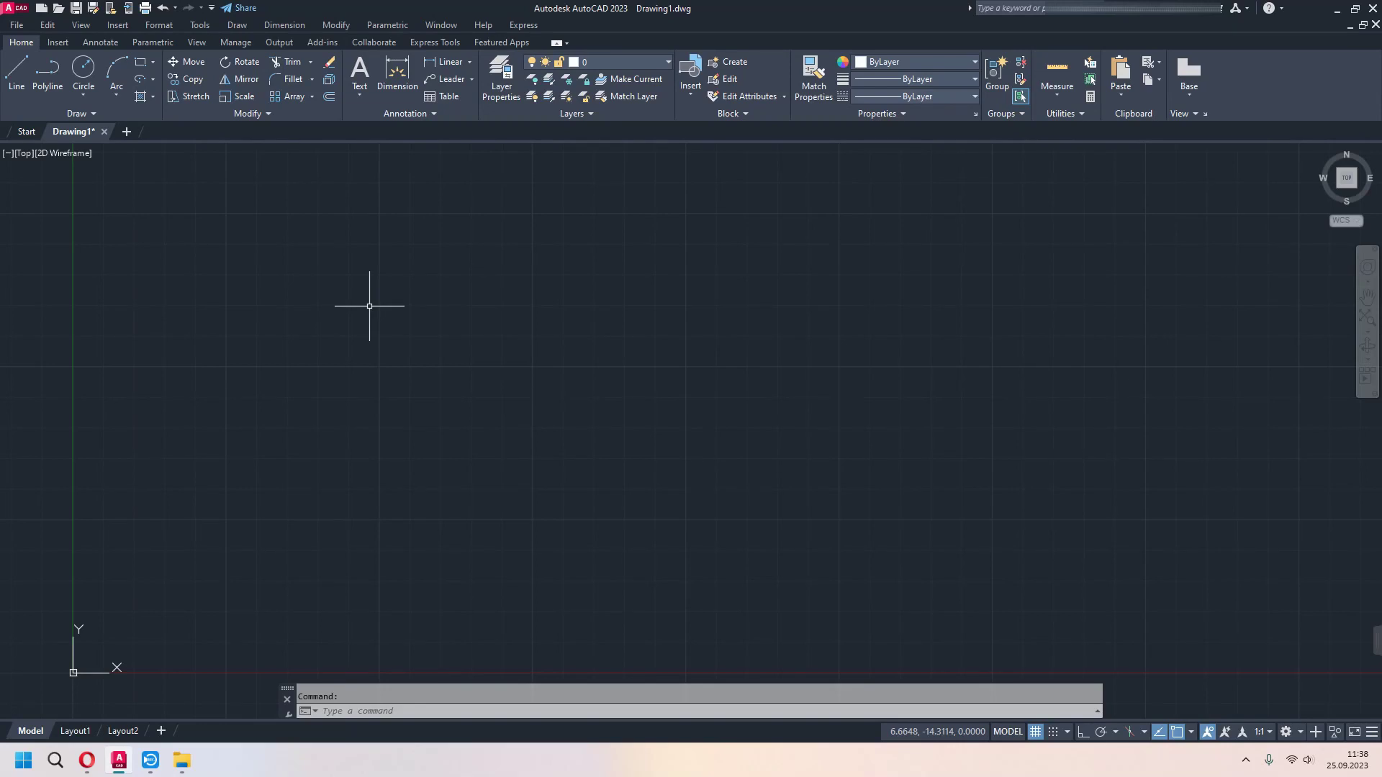
Draw two overlapping rectangles on the left with the Rectangle tool.
left_click(88, 114)
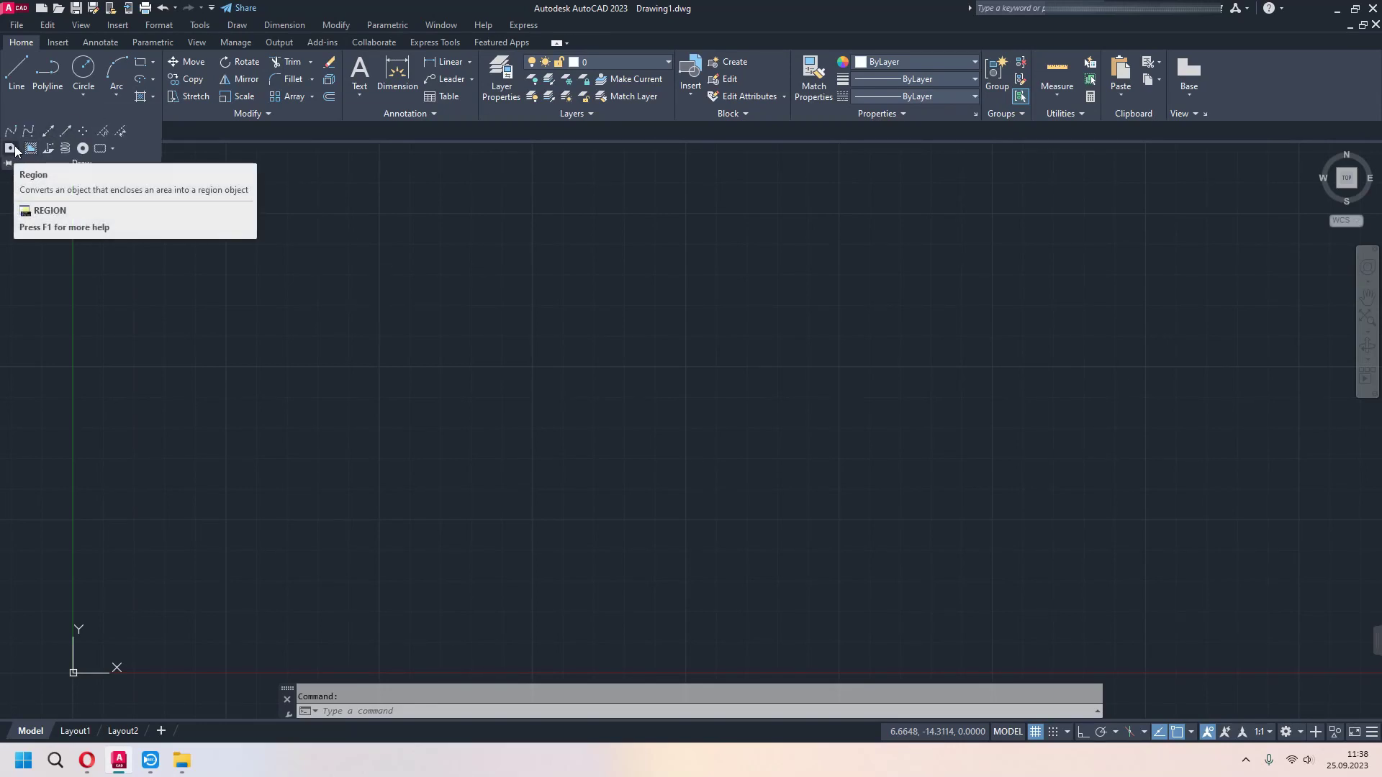
left_click(146, 61)
left_click(316, 295)
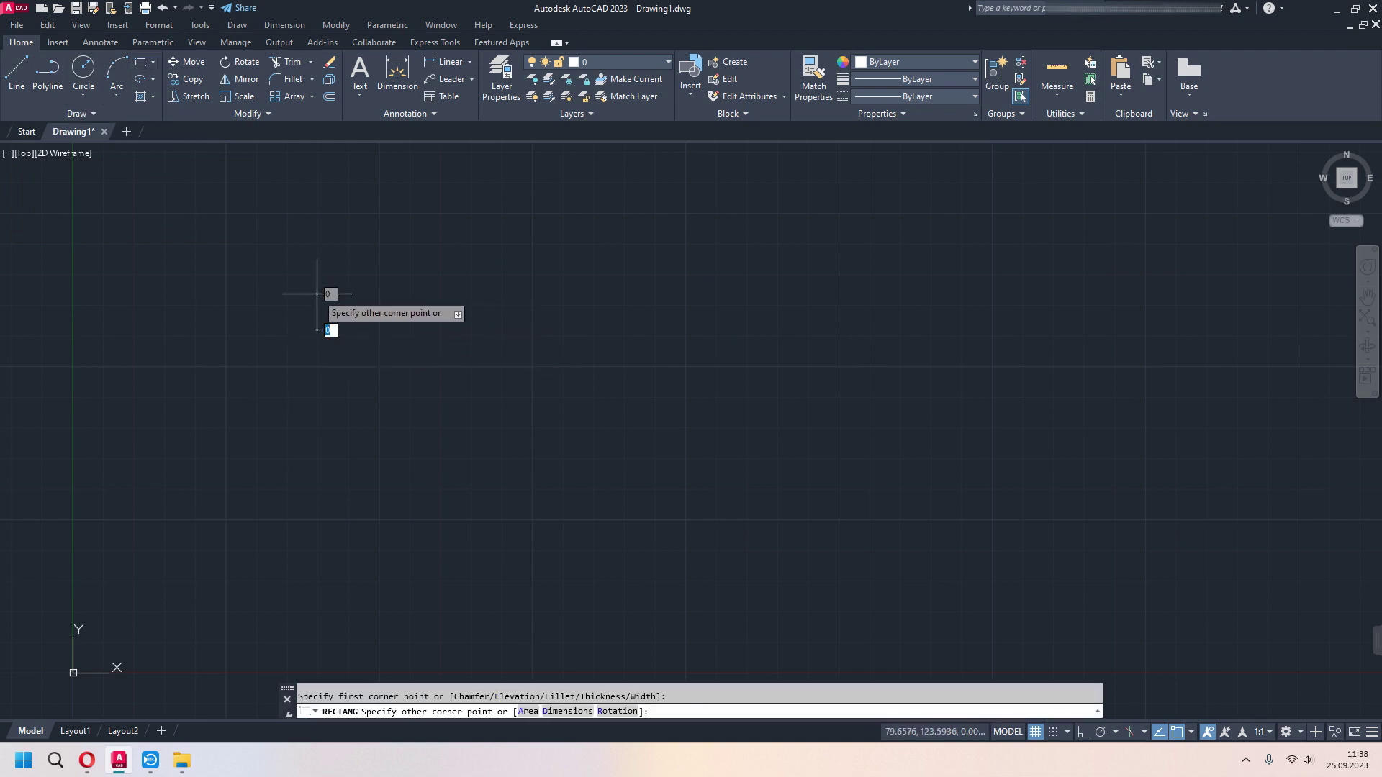
key("Return")
left_click(606, 361)
left_click(871, 480)
Draw a large rectangle on the right with a small rectangle overlapping it.
scroll(595, 434, "down", 2)
middle_click_drag(875, 463, 640, 461)
key("Return")
left_click(643, 338)
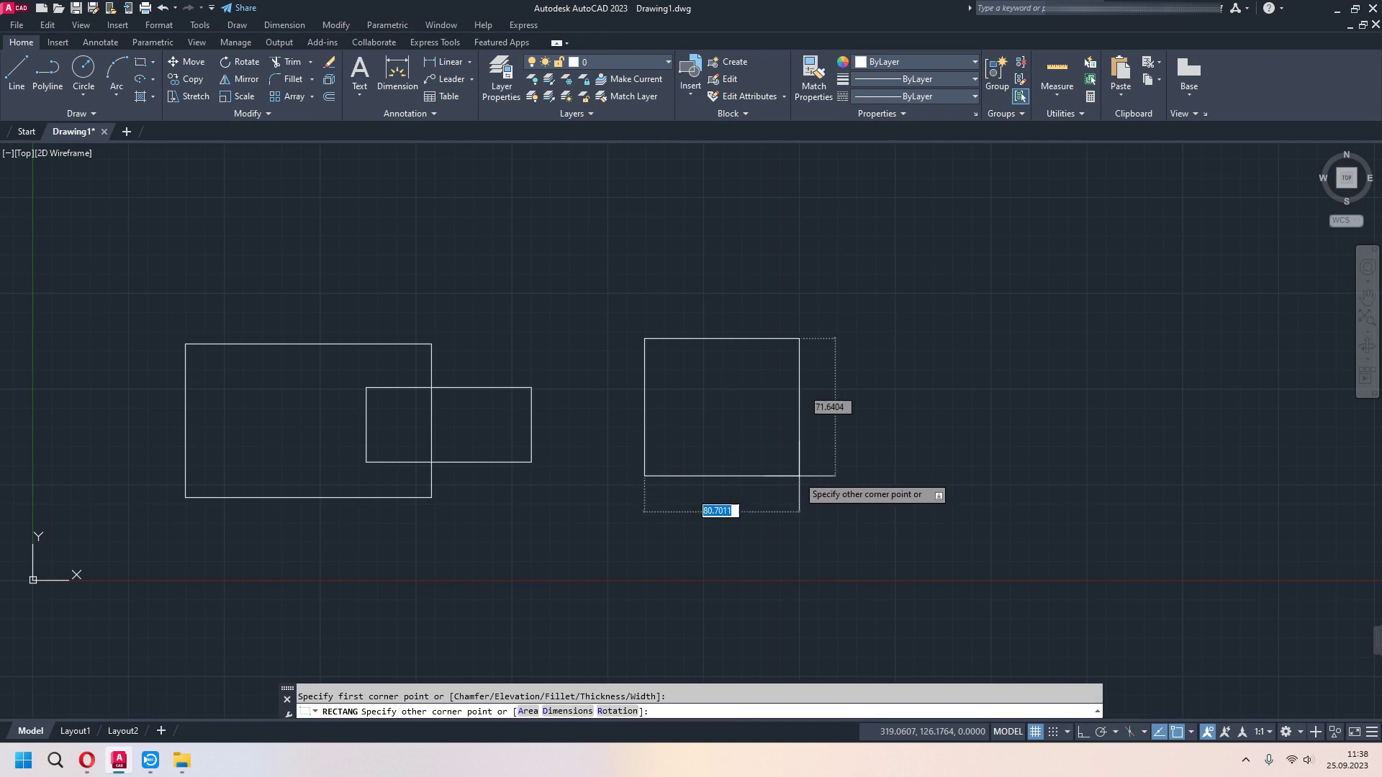
left_click(923, 502)
key("Return")
left_click(824, 392)
left_click(1058, 456)
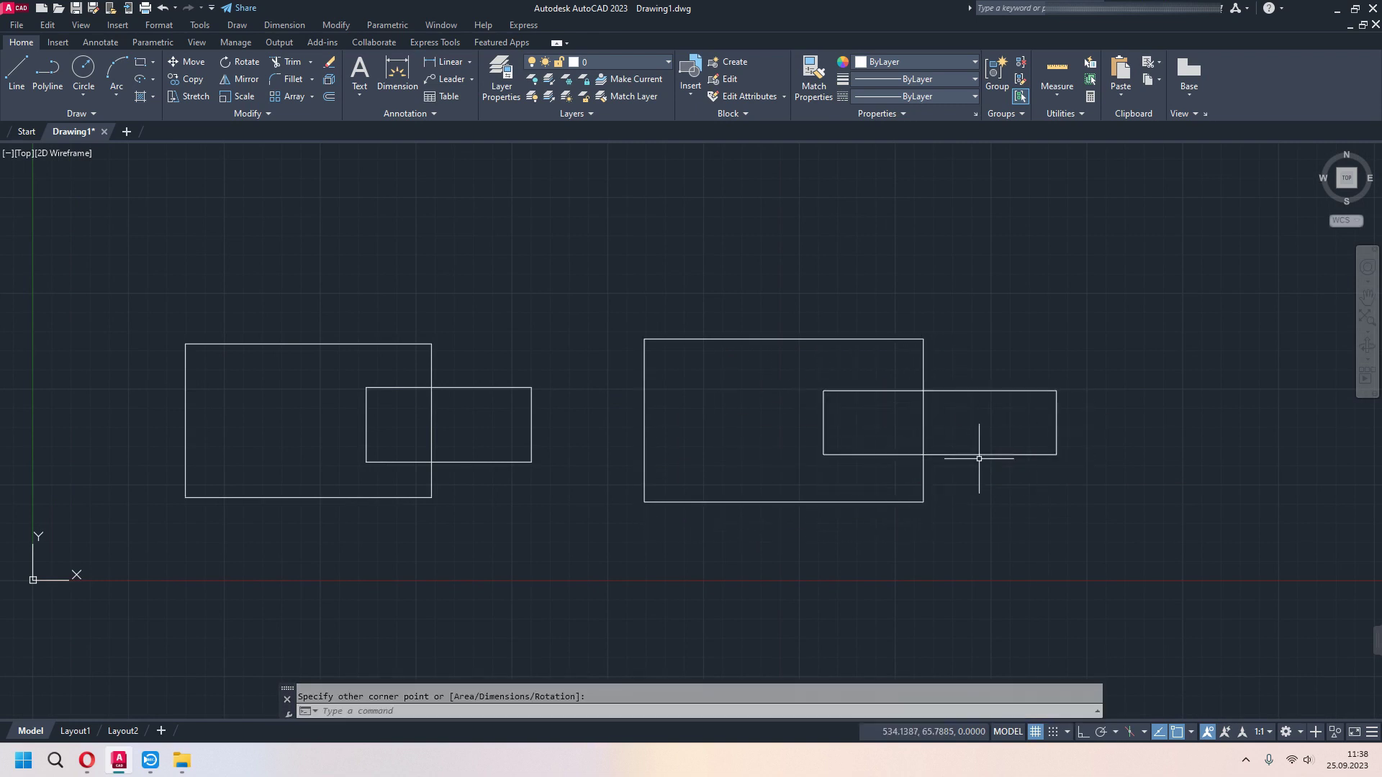
Trim the three inner line segments of the right pair with TR into one stepped outline.
middle_click_drag(980, 456, 887, 451)
type("TR")
left_click(846, 430)
left_click(765, 385)
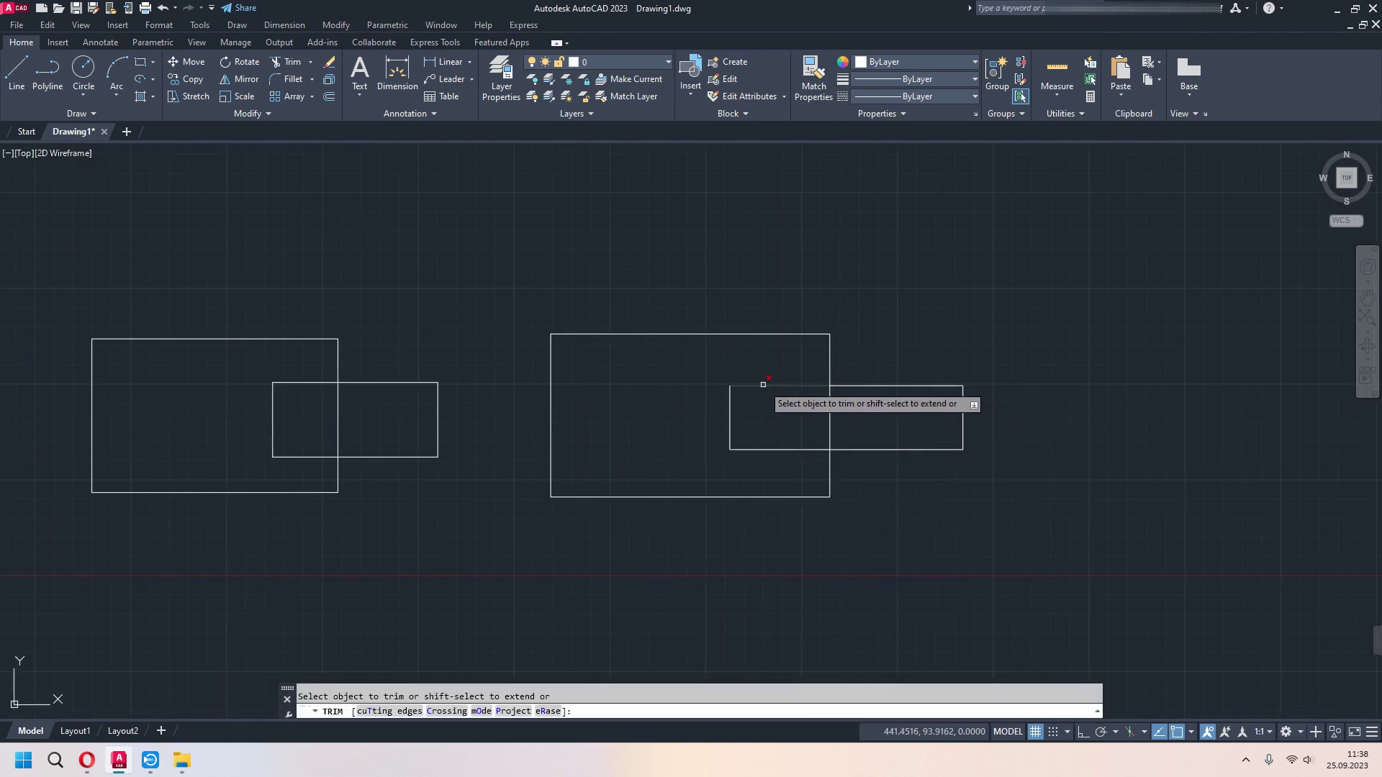
left_click(729, 414)
left_click(757, 440)
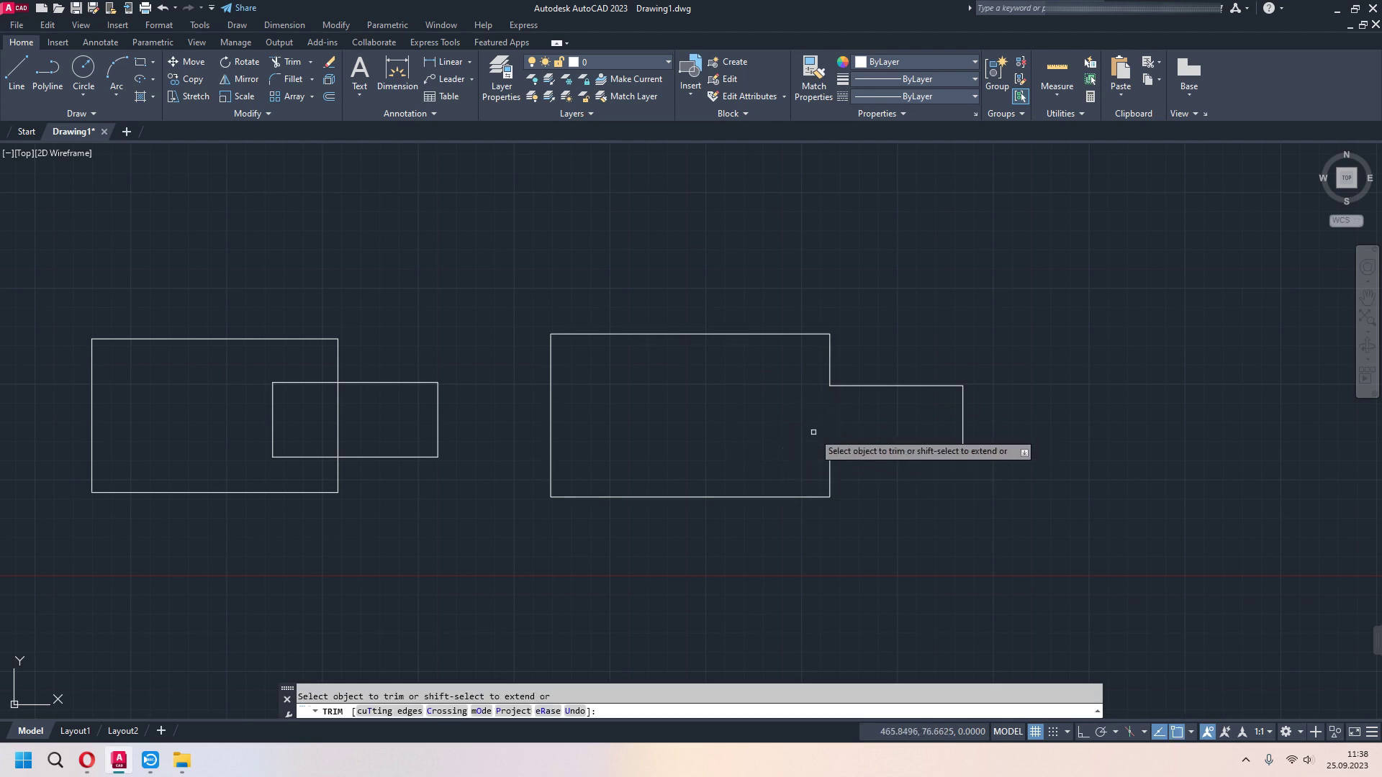
key("Escape")
scroll(811, 432, "down", 3)
scroll(655, 415, "up", 2)
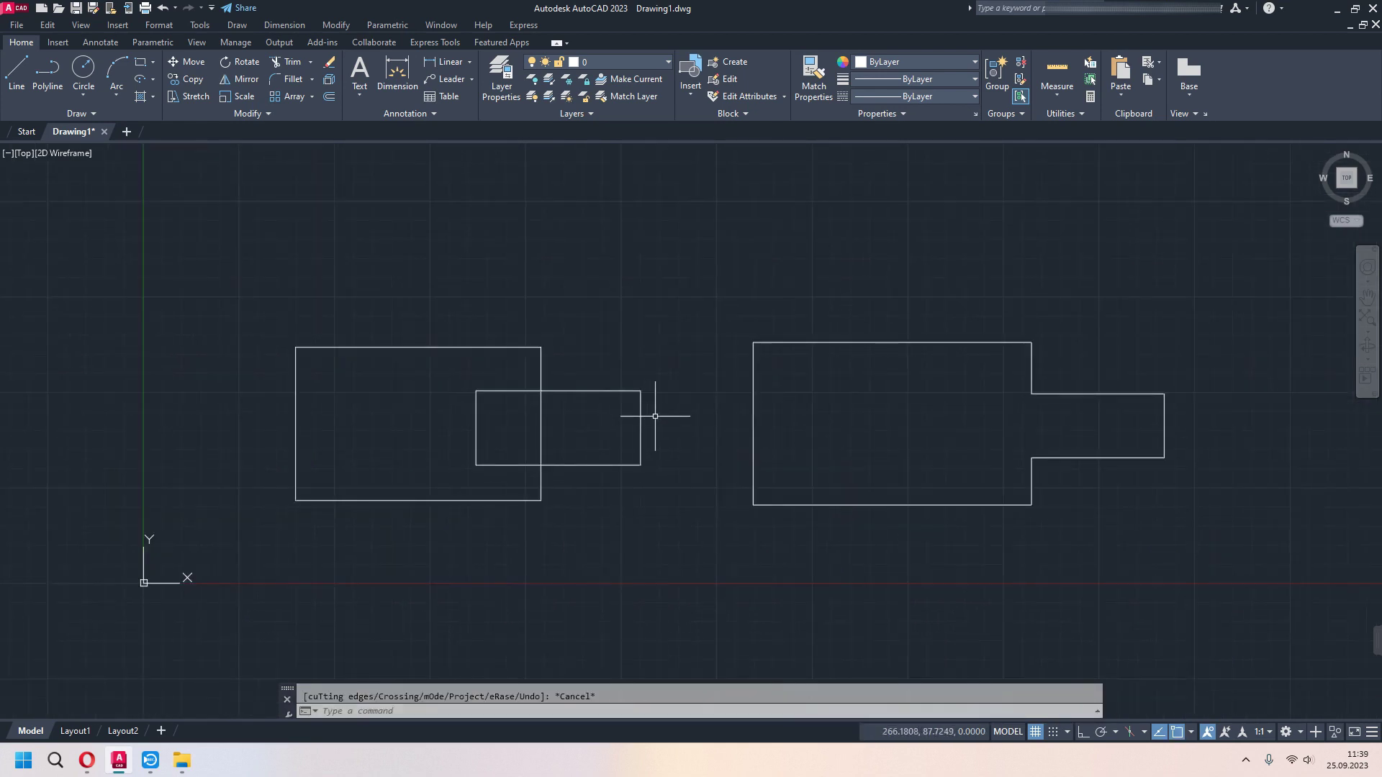
Convert the two overlapping left rectangles into regions.
left_click(79, 113)
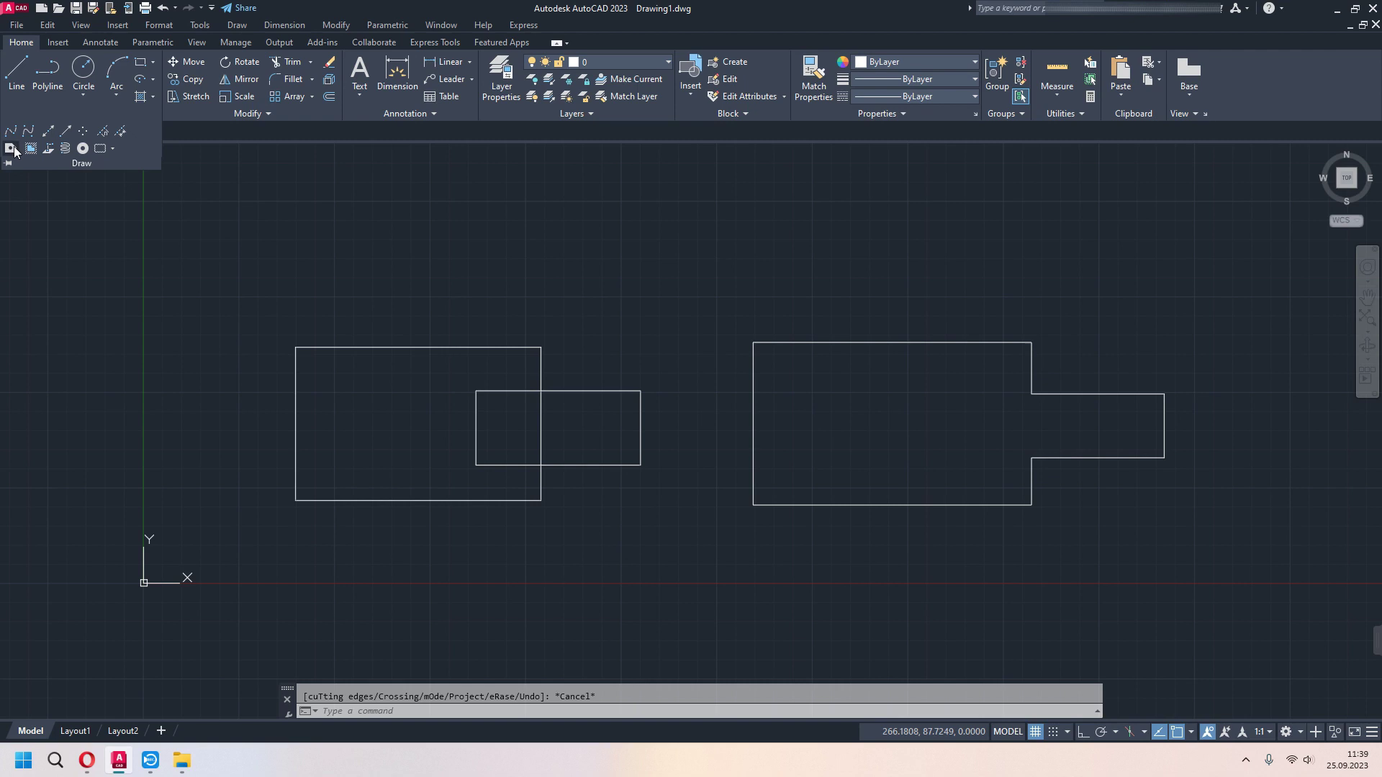
mouse_move(11, 149)
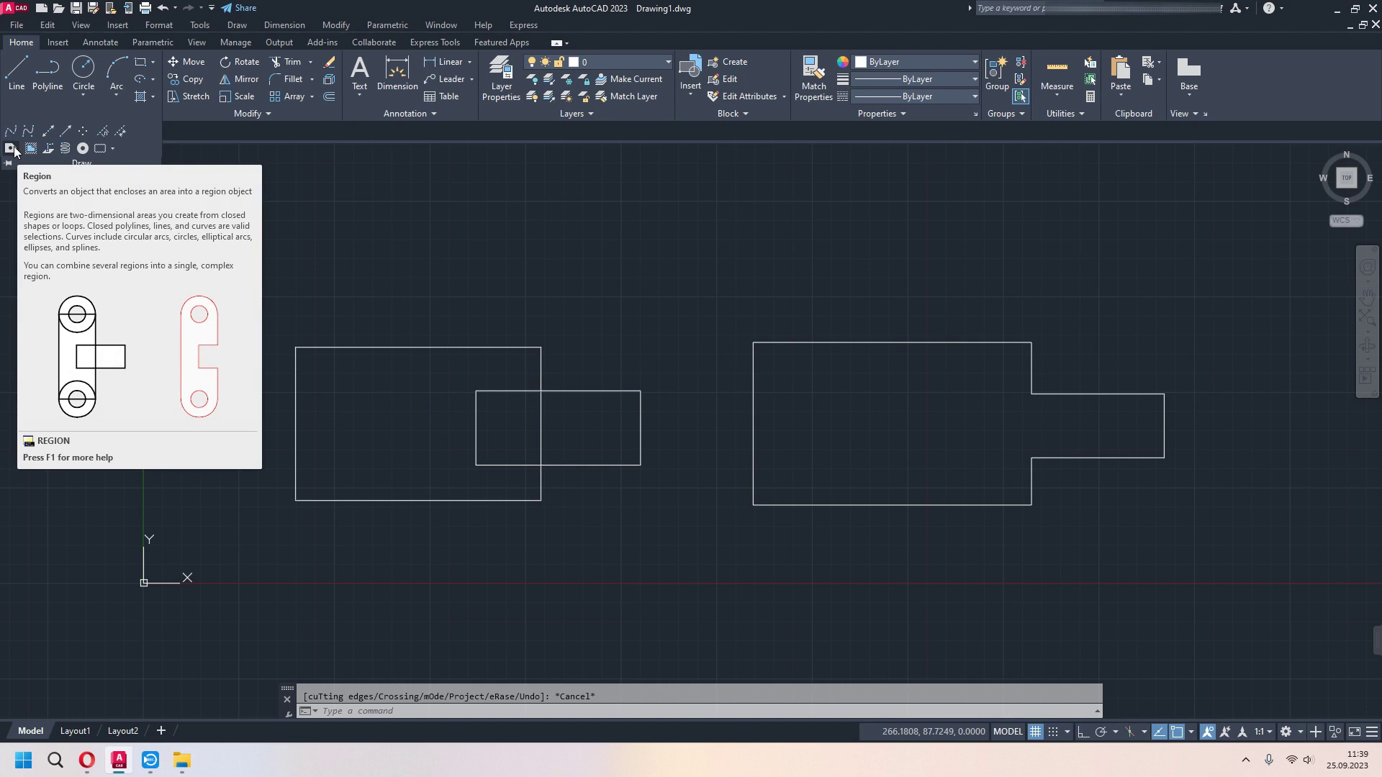
left_click(696, 284)
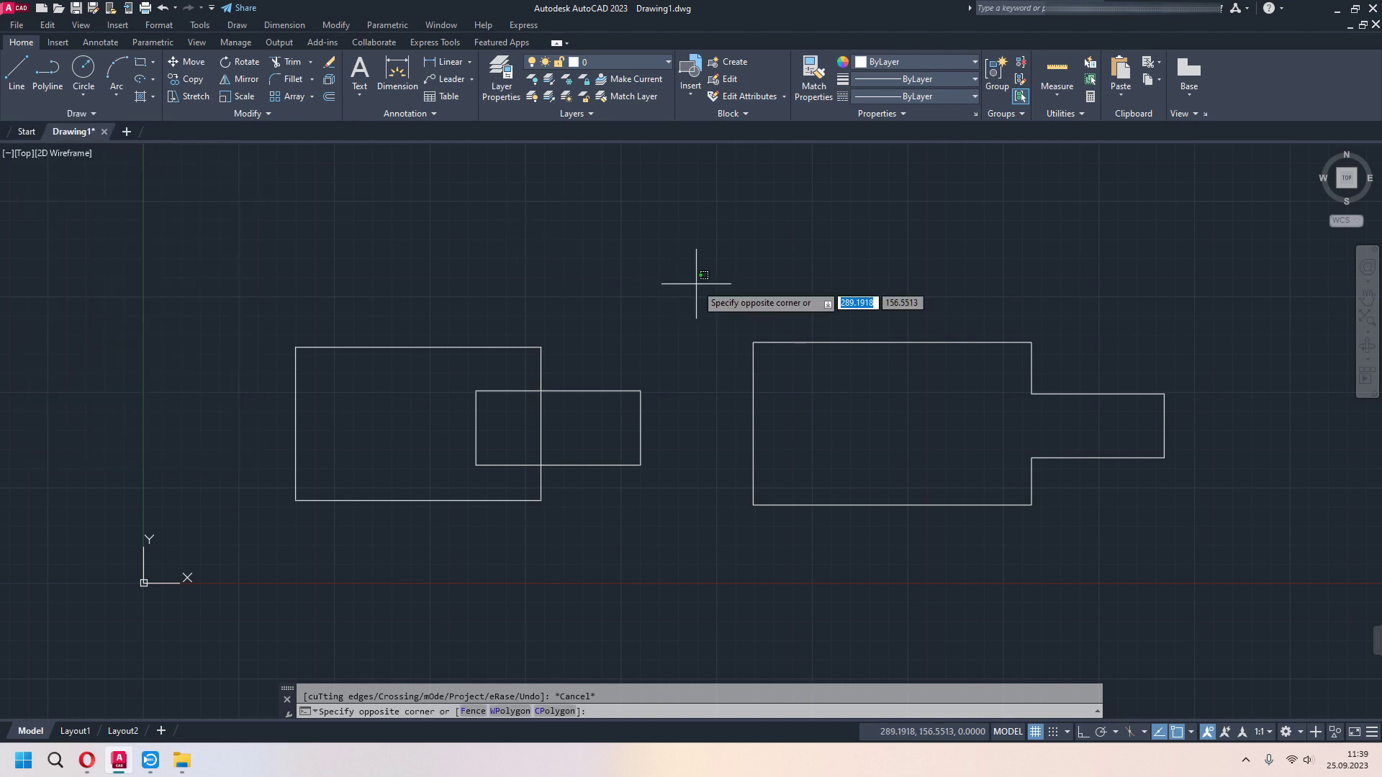
left_click(228, 534)
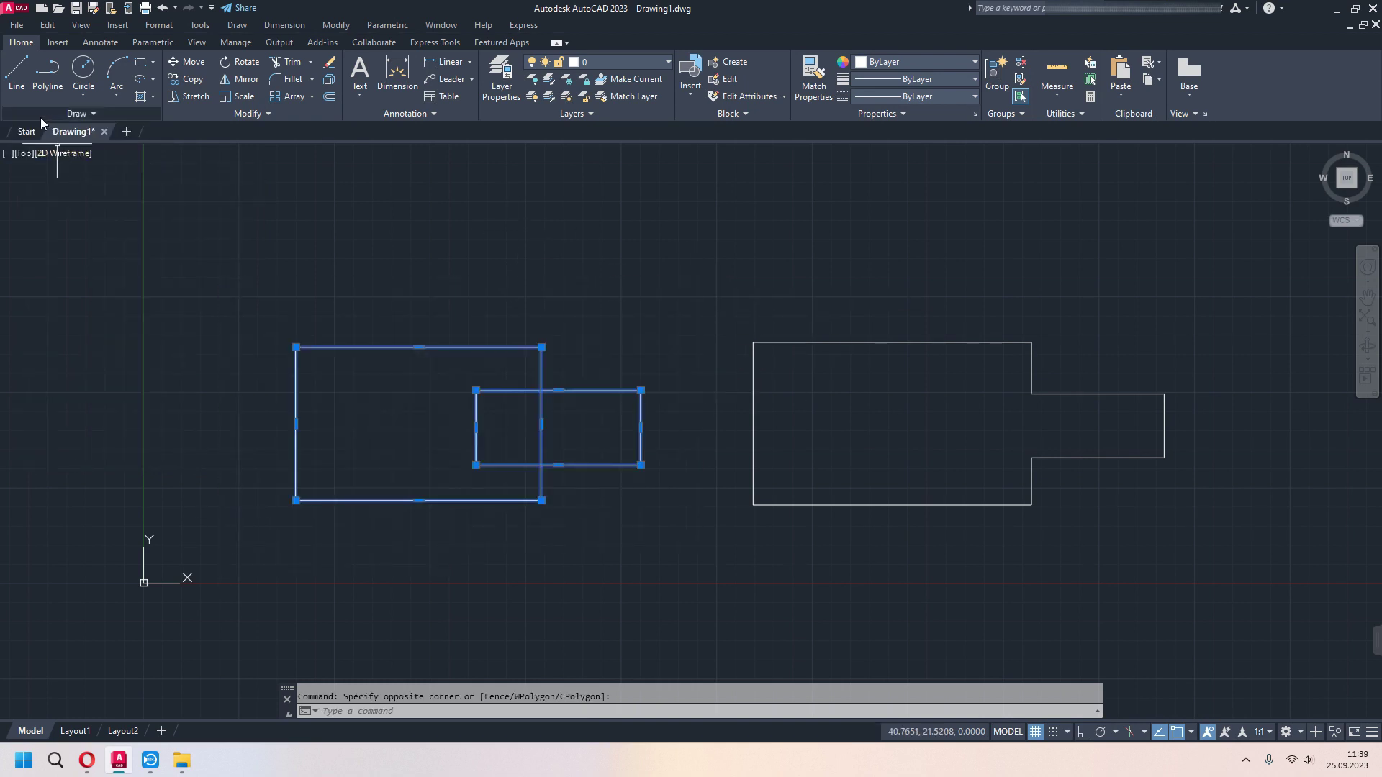
left_click(63, 114)
left_click(10, 149)
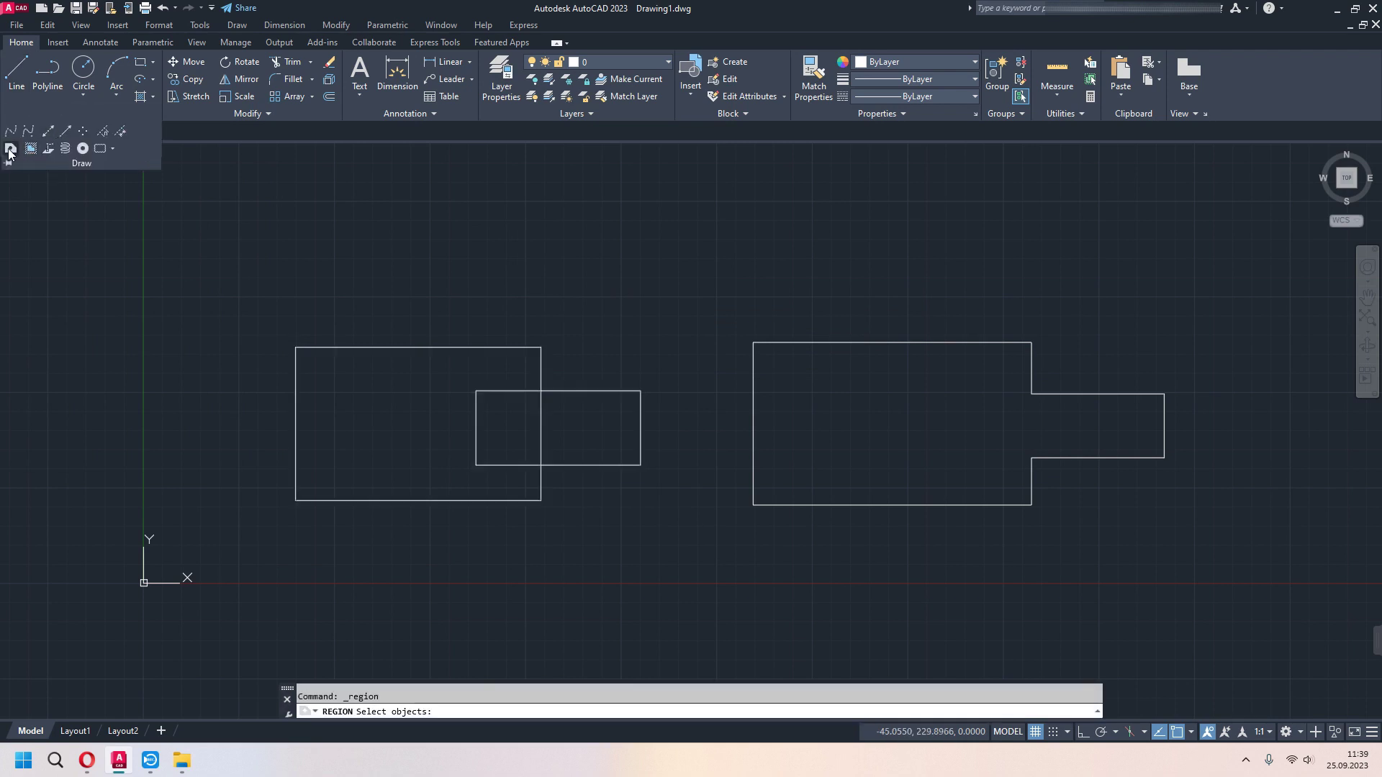
left_click(538, 391)
left_click(541, 375)
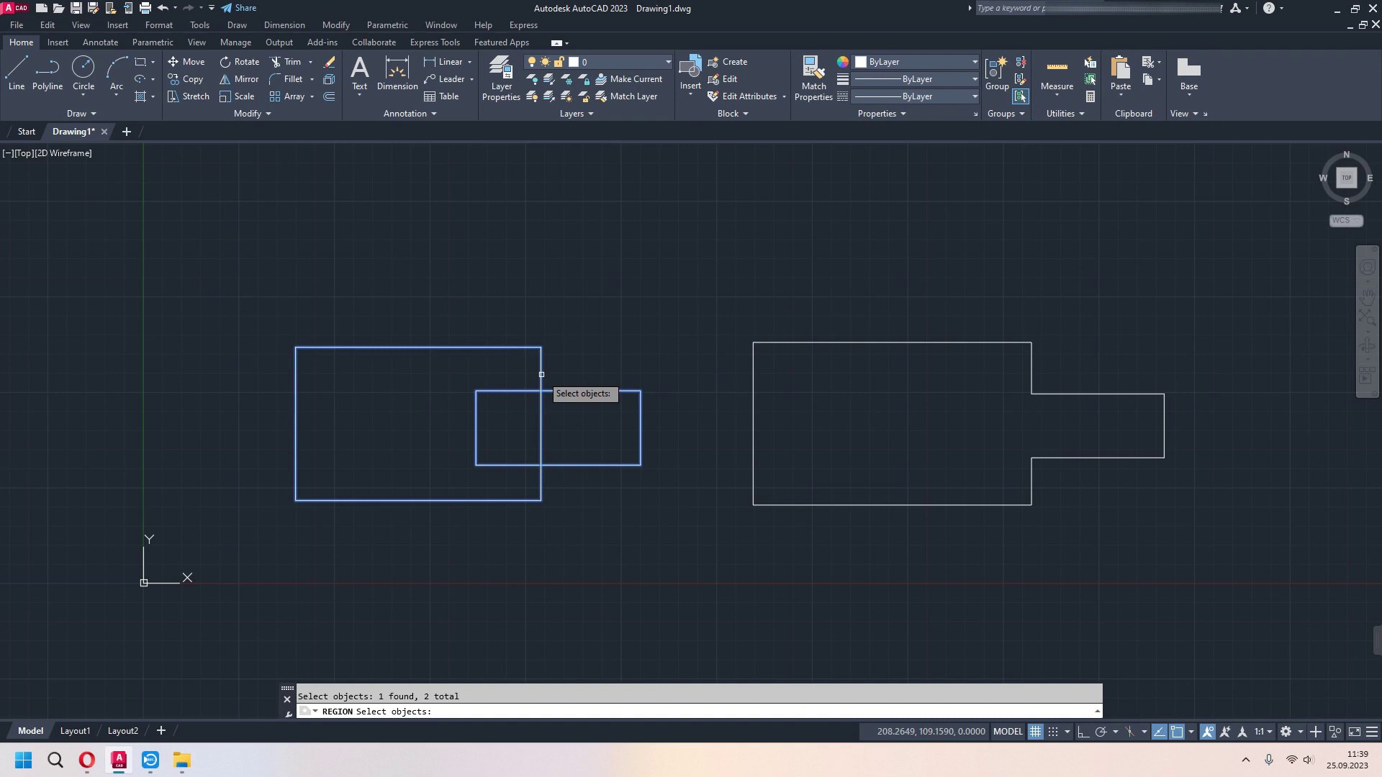
key("Return")
Convert both parts of the trimmed right outline into a single region.
middle_click_drag(660, 467, 360, 485)
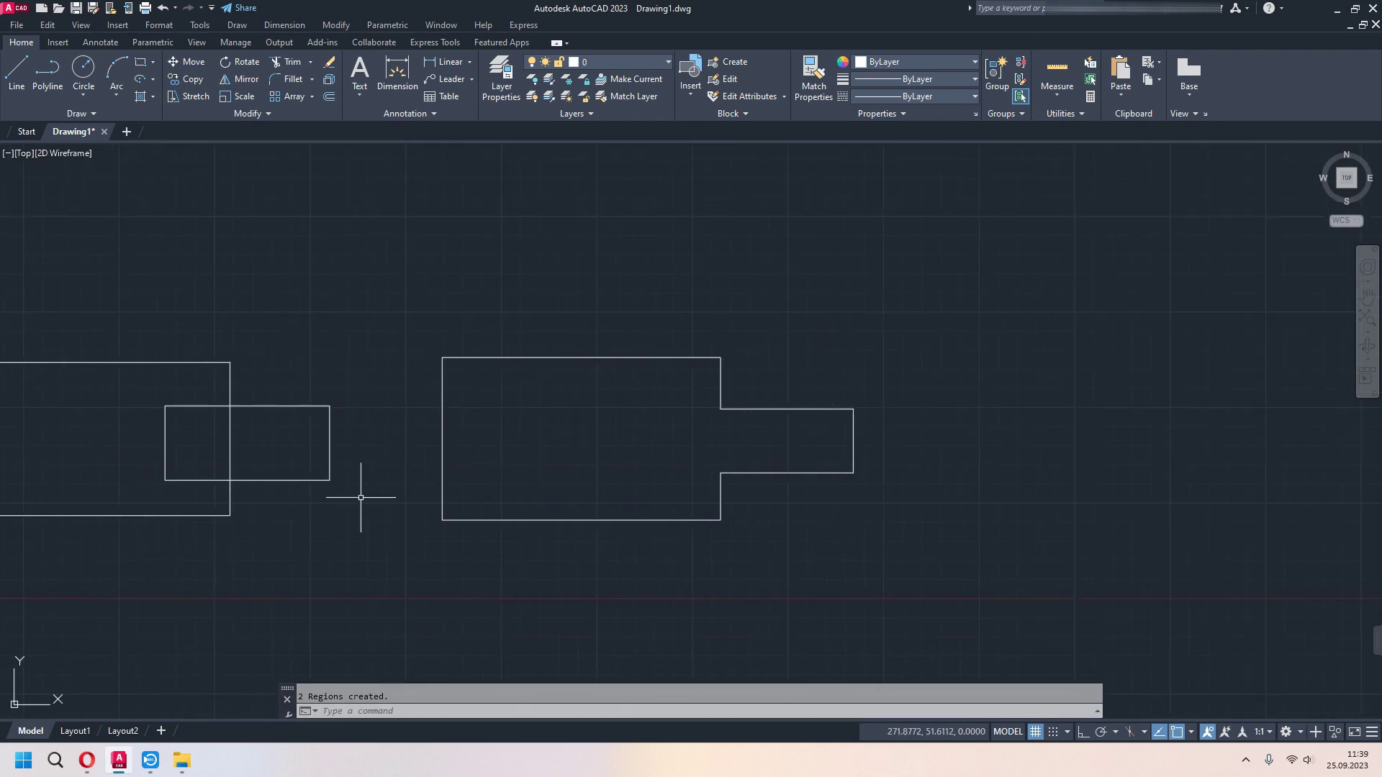
left_click(503, 359)
left_click(943, 301)
left_click(394, 563)
left_click(78, 113)
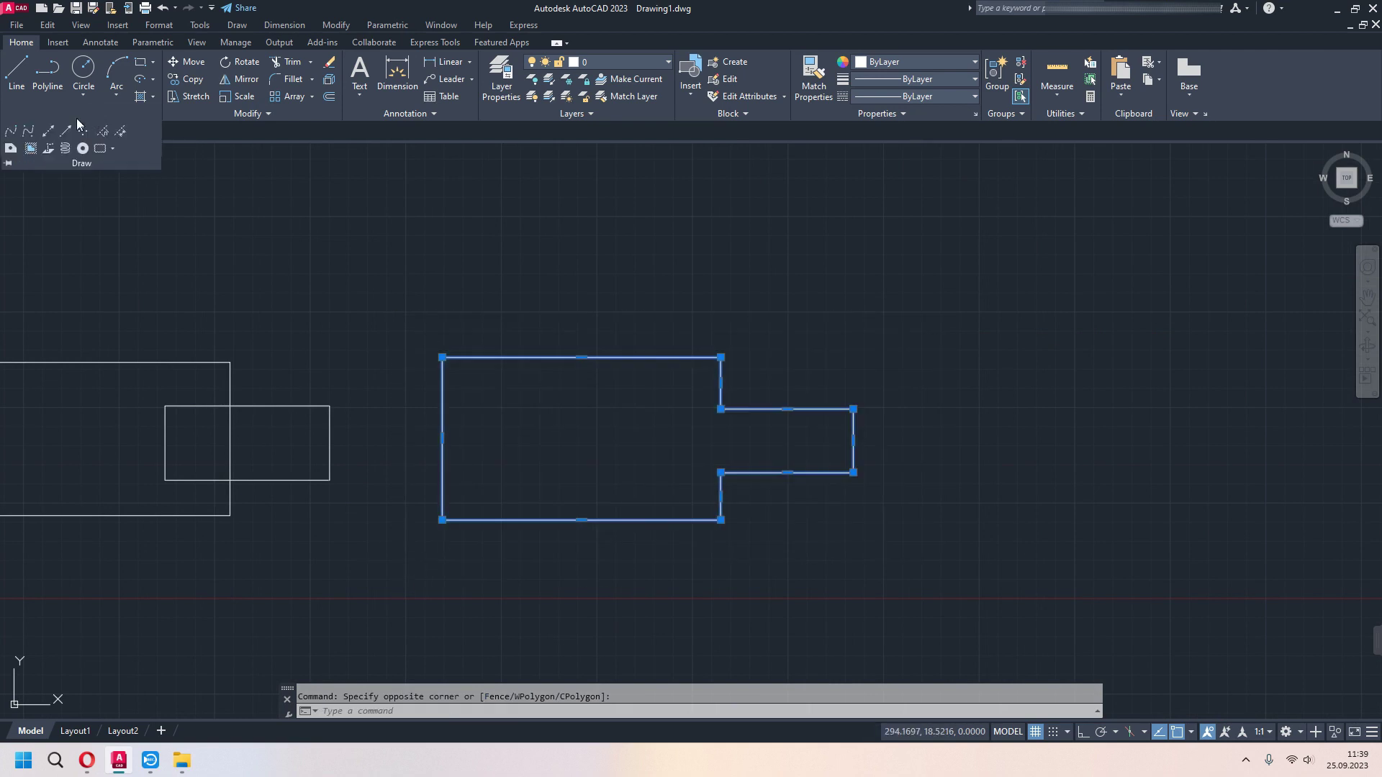
left_click(9, 149)
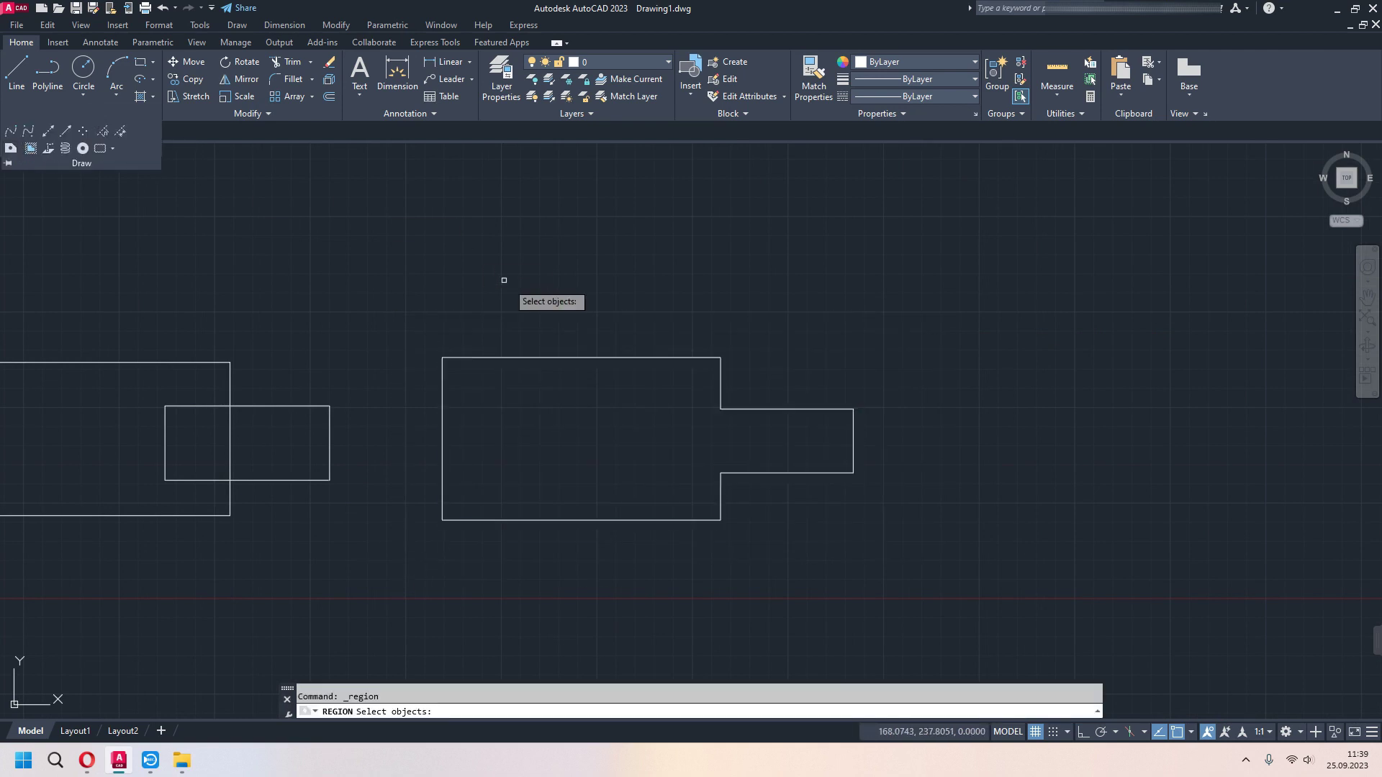
left_click(650, 355)
left_click(749, 409)
key("Return")
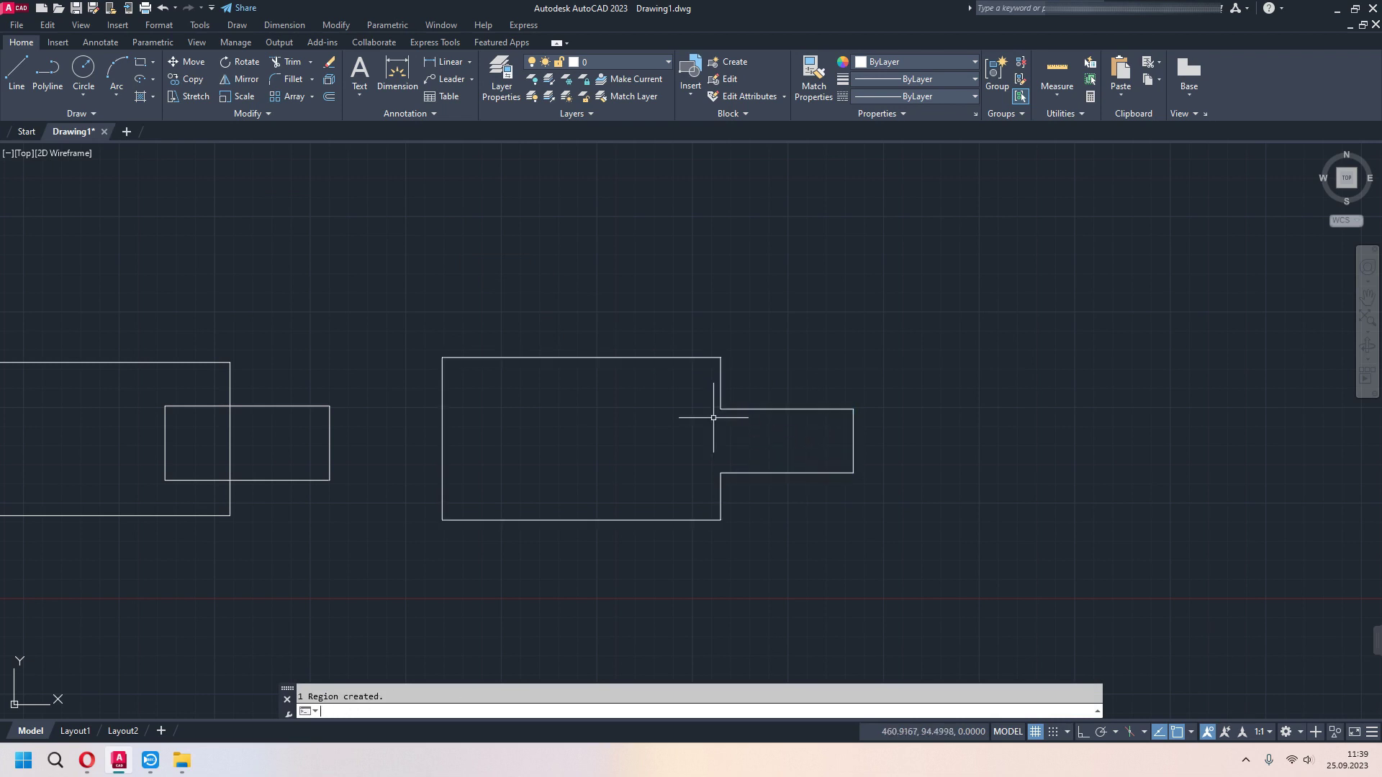
middle_click_drag(990, 476, 616, 449)
Draw a wide rectangle and a smaller rectangle straddling its top edge.
scroll(616, 450, "down", 2)
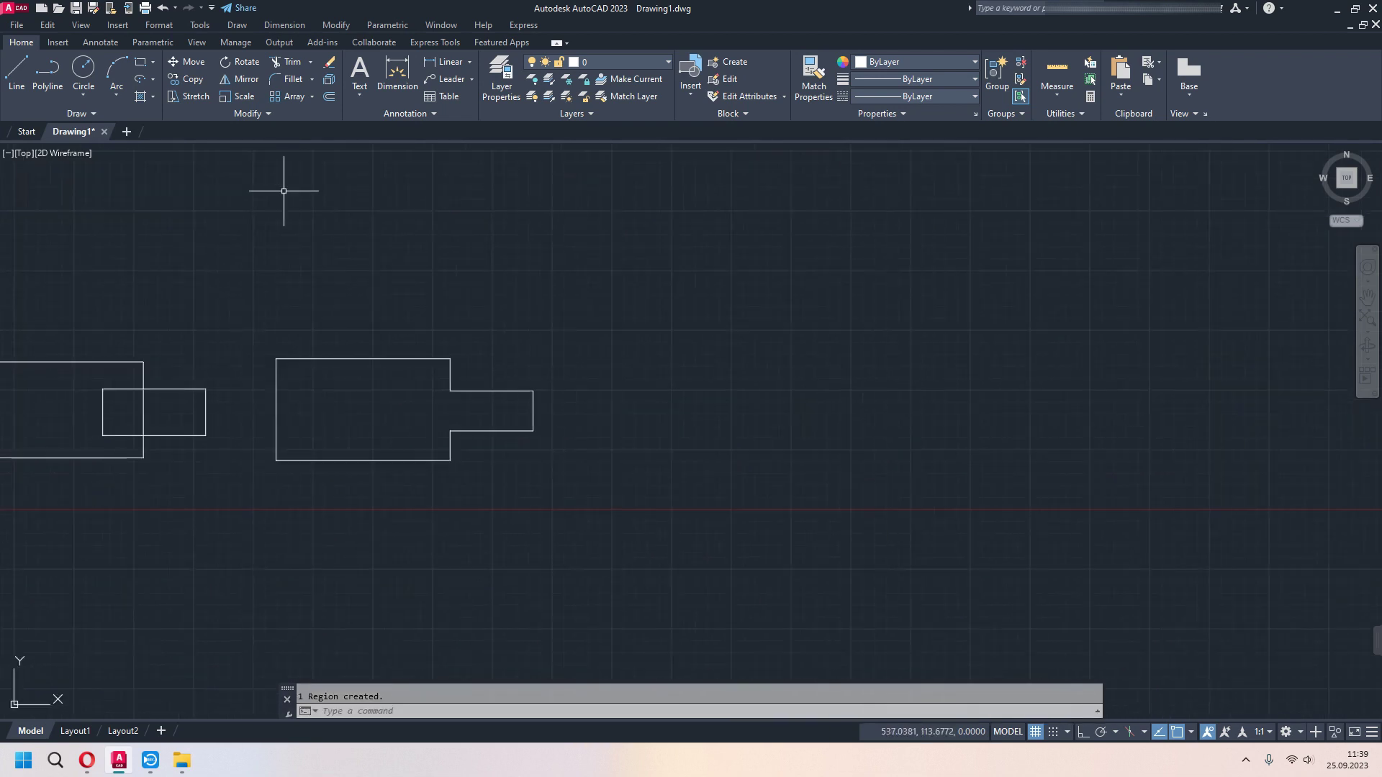
left_click(141, 64)
left_click(645, 359)
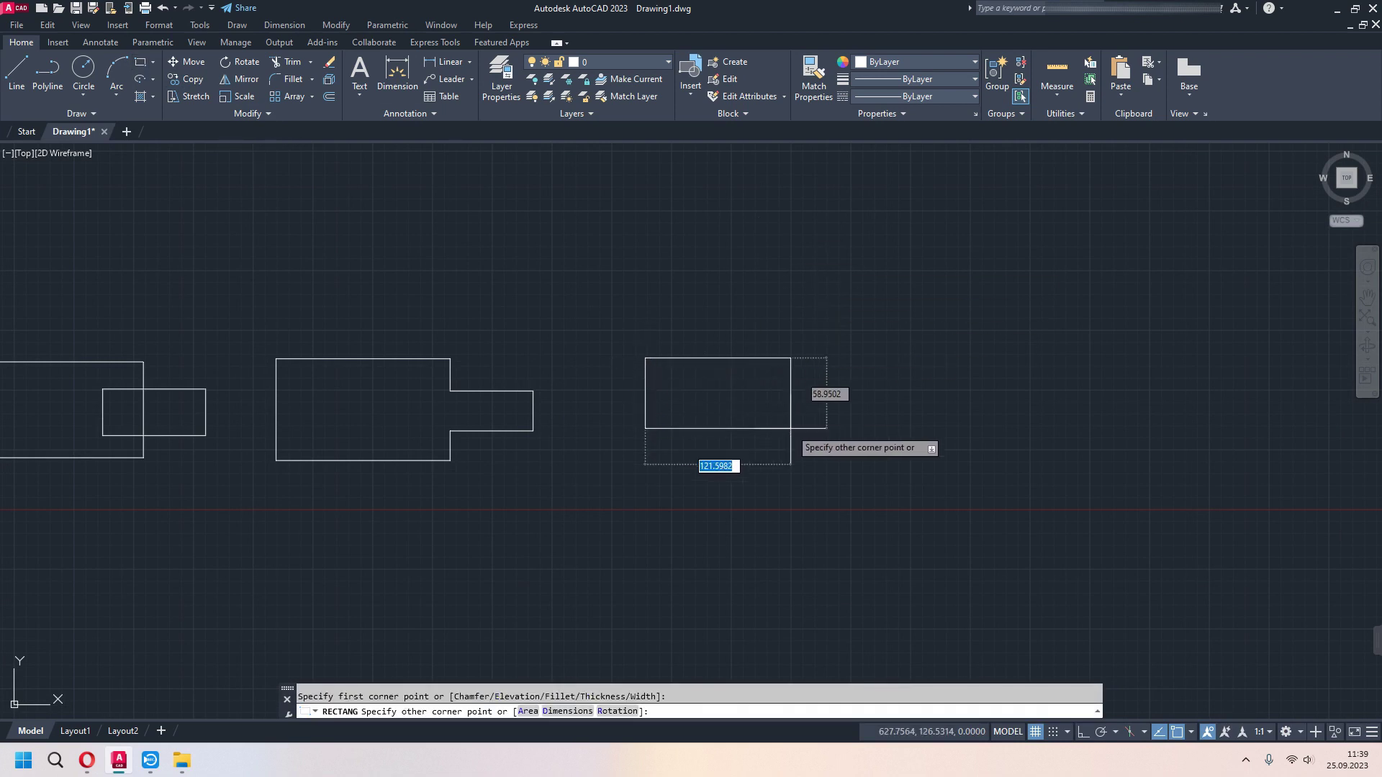
left_click(915, 475)
key("Return")
left_click(743, 279)
left_click(834, 410)
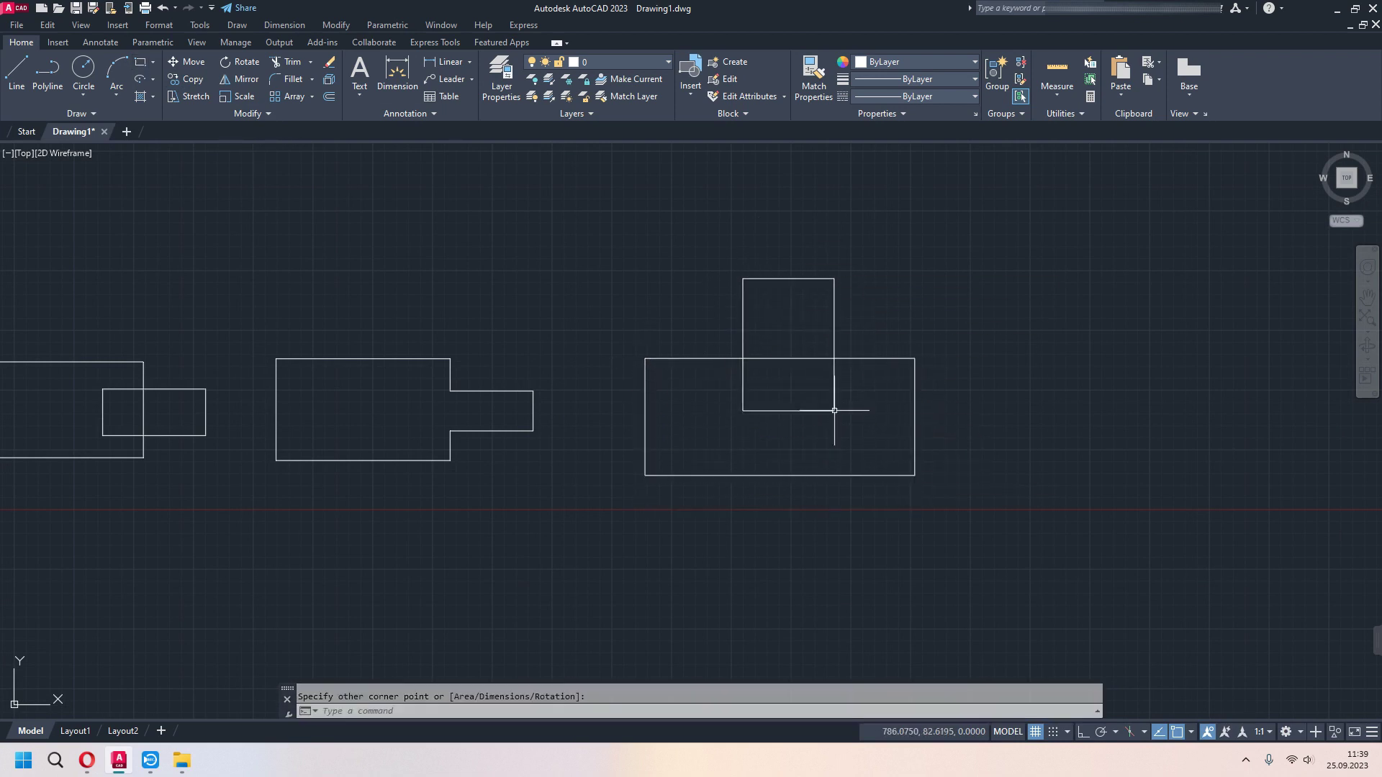
middle_click_drag(518, 483, 747, 463)
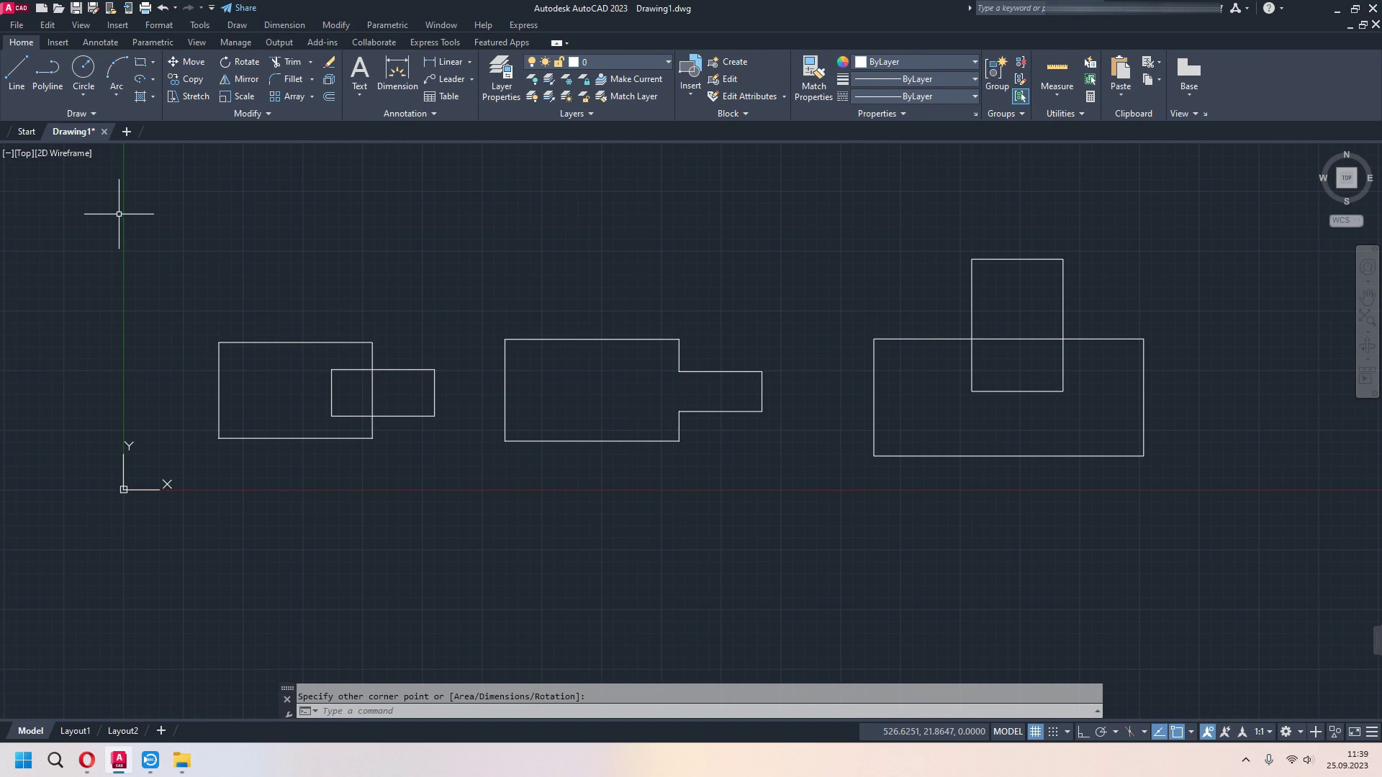
Switch the visual style to Shaded and orbit into a tilted 3D view.
left_click(71, 153)
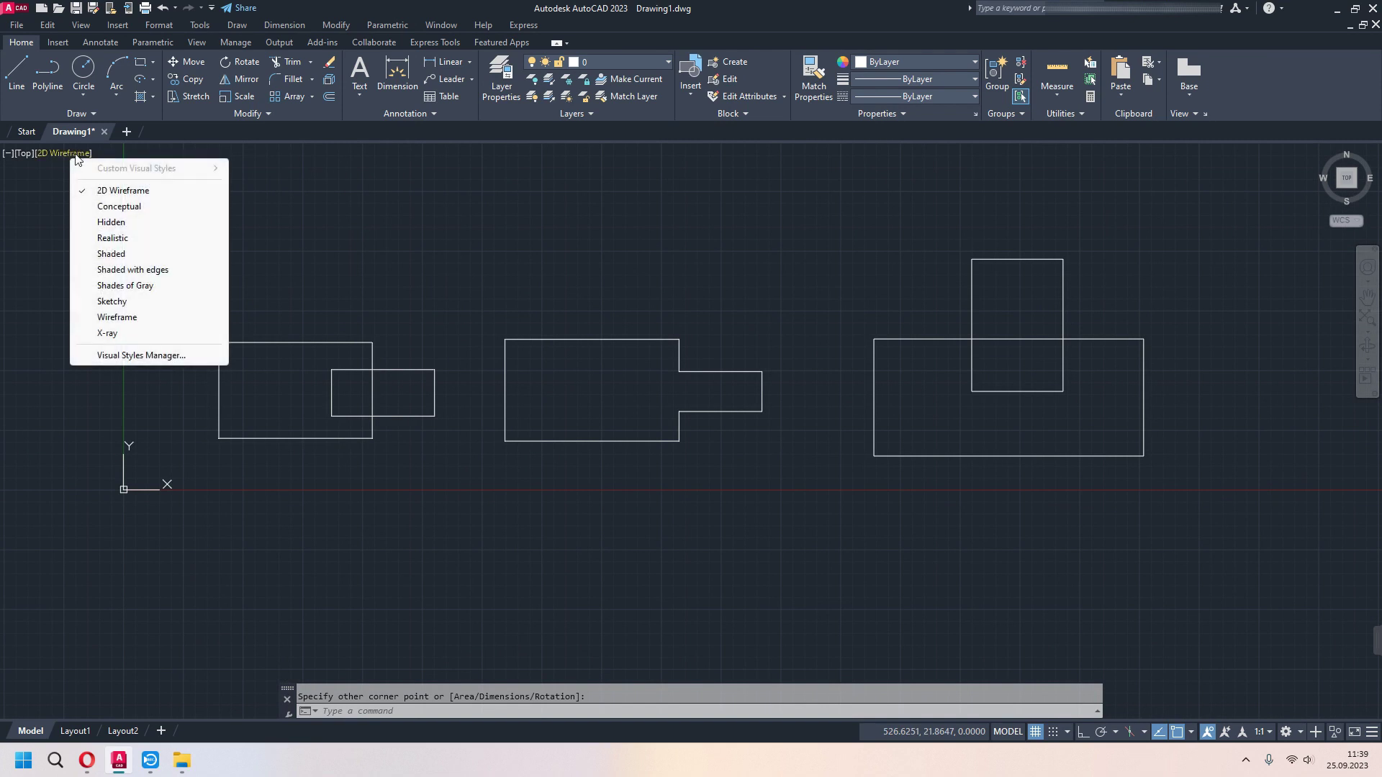
left_click(111, 253)
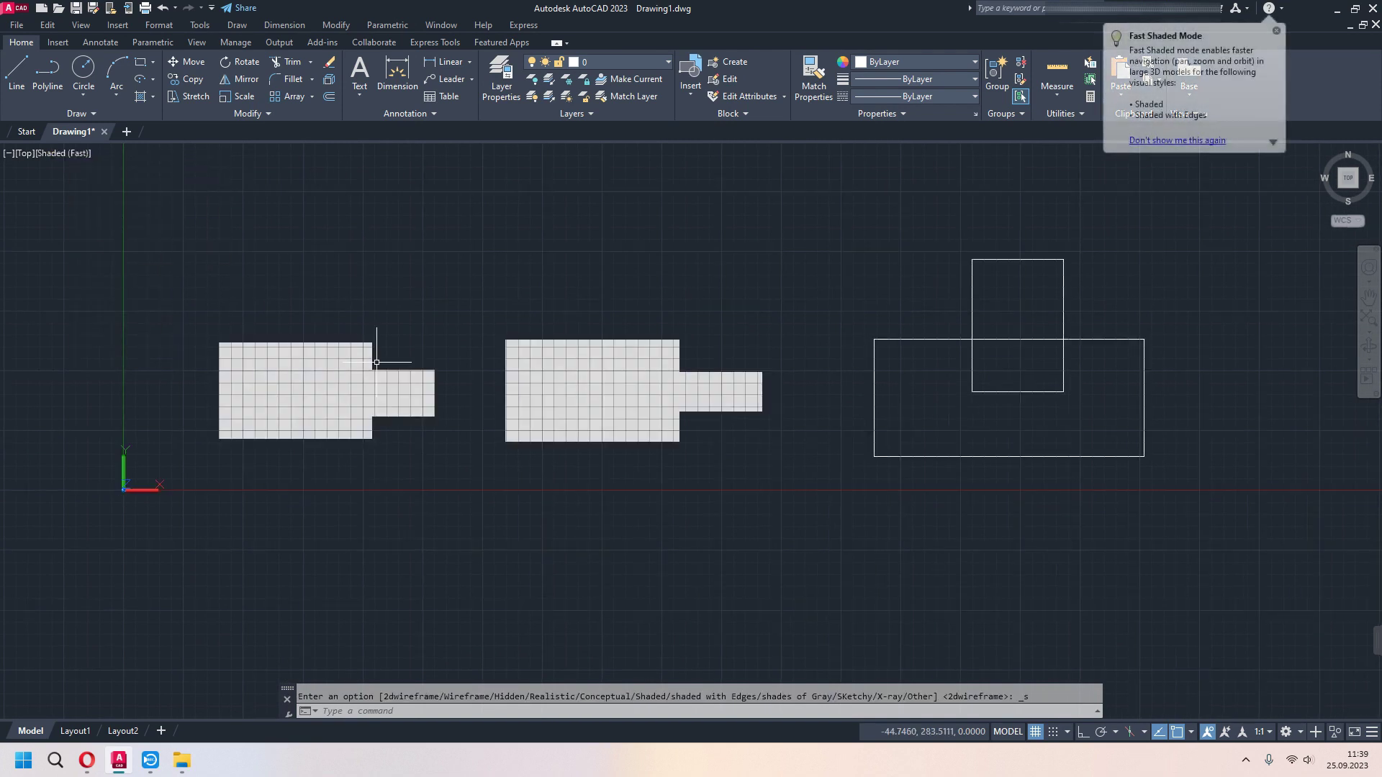
middle_click_drag(344, 411, 293, 406)
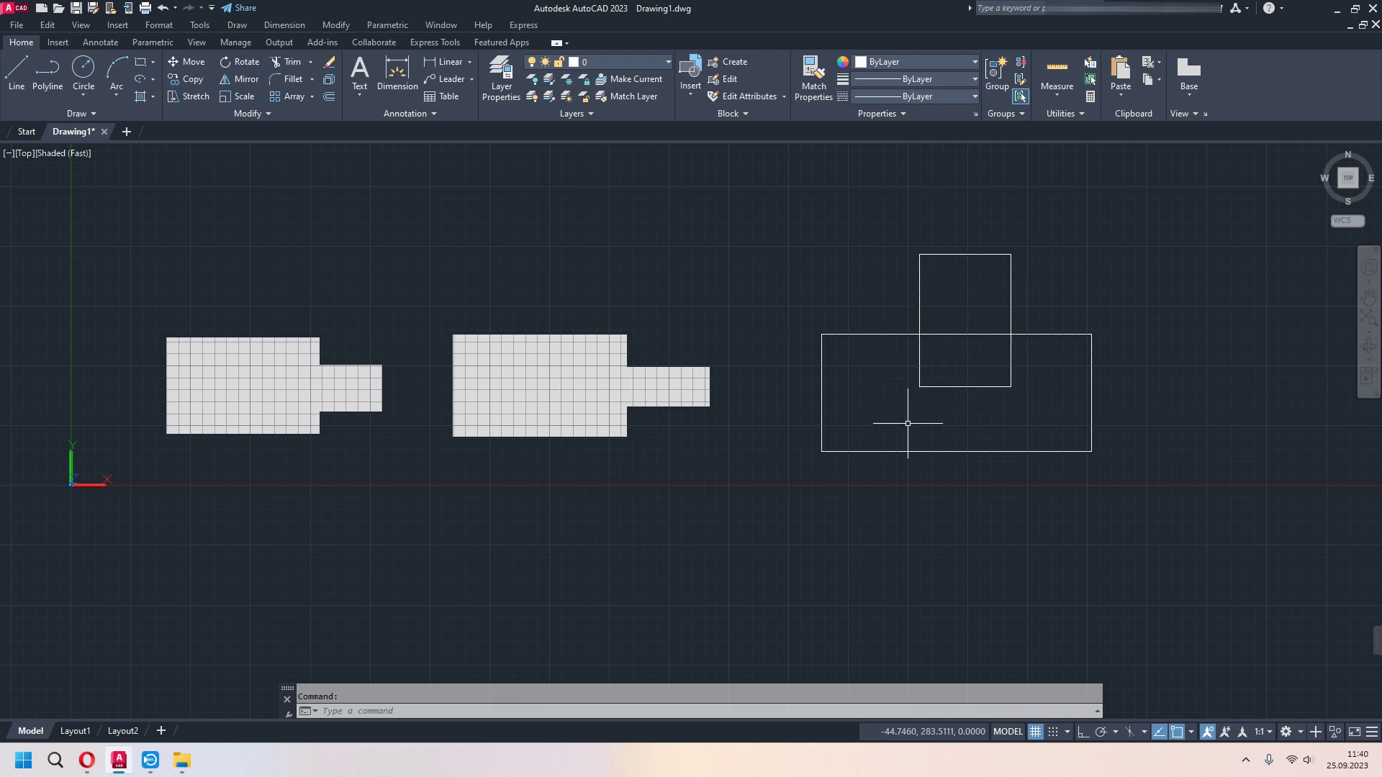
mouse_move(664, 501)
middle_mouse_down("shift")
mouse_move(649, 346)
mouse_move(635, 419)
mouse_move(647, 494)
mouse_move(625, 539)
mouse_move(700, 518)
mouse_move(666, 511)
middle_mouse_up("shift")
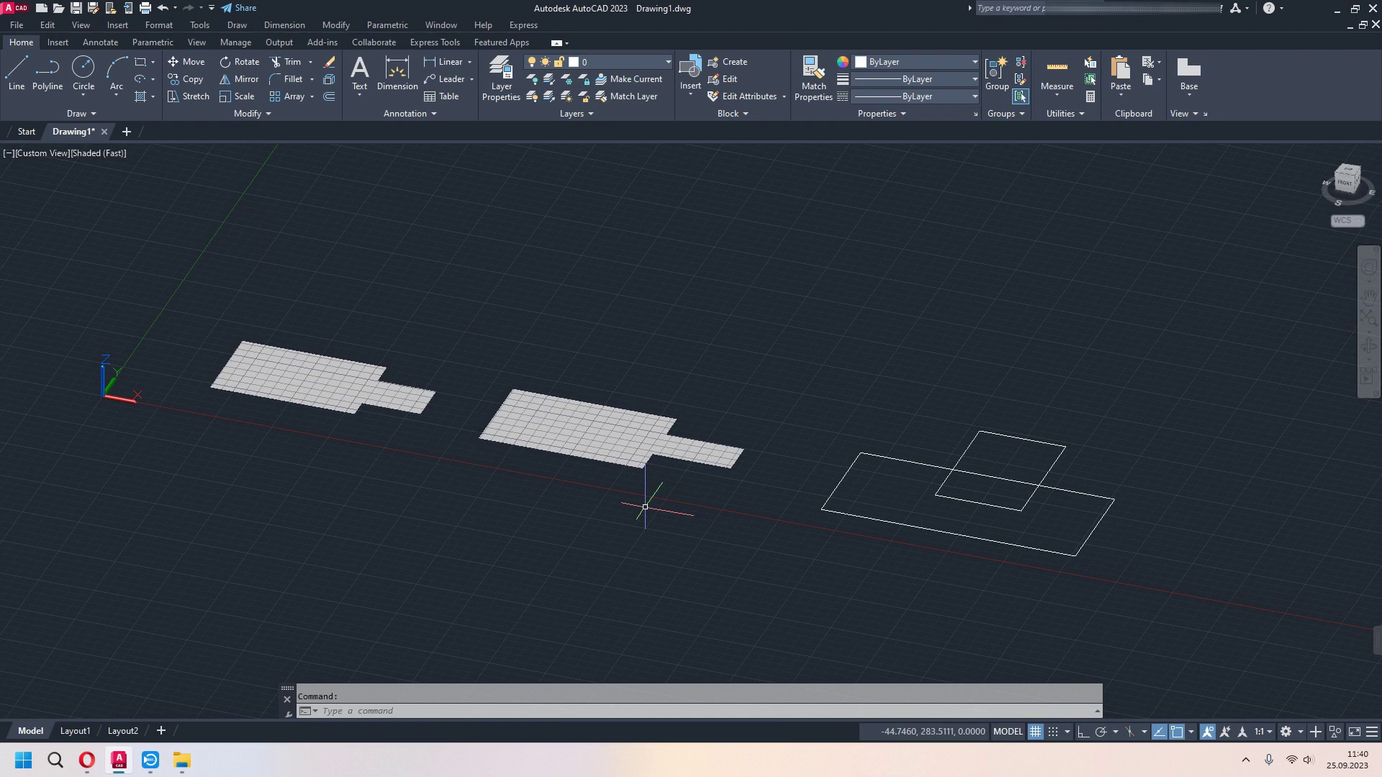
Orbit back and snap the view to Top plan using the ViewCube.
scroll(631, 500, "down", 1)
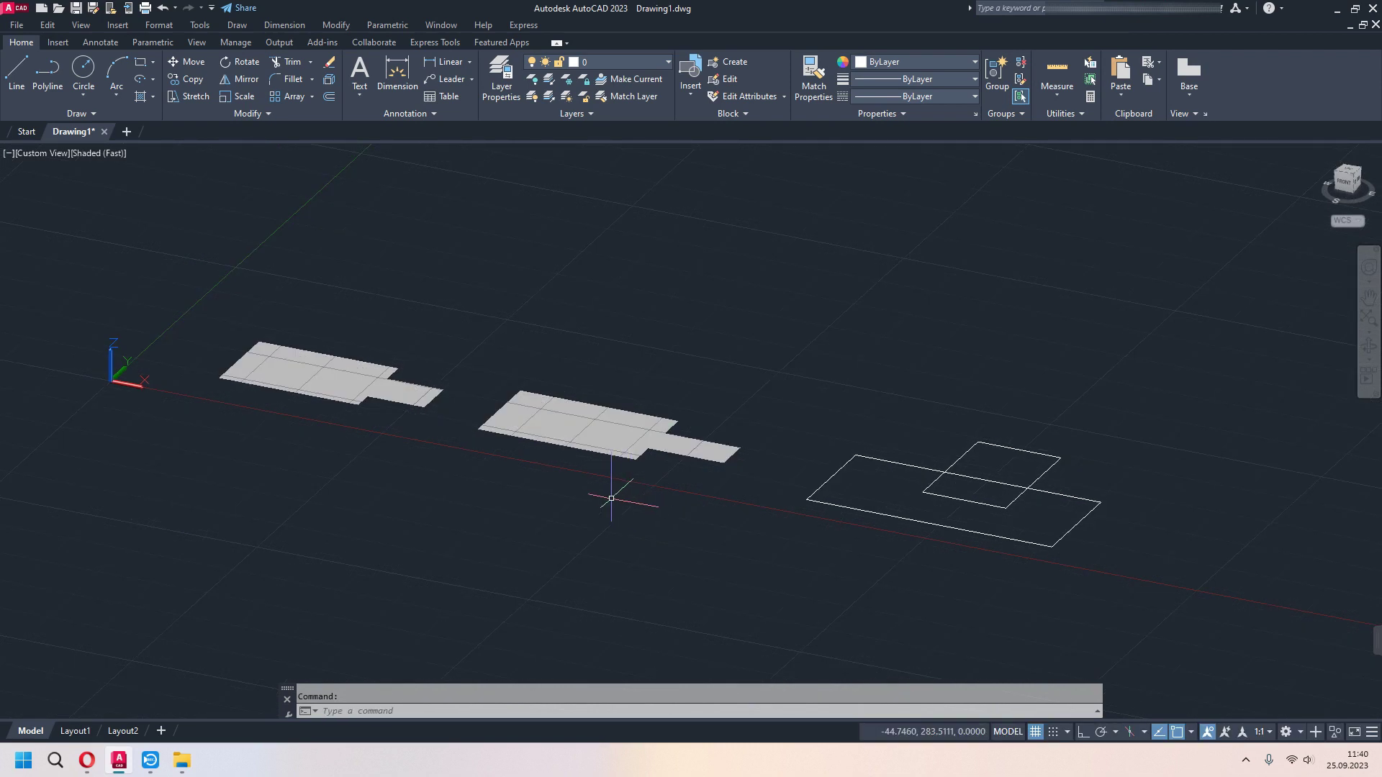
middle_click_drag(611, 498, 669, 593, "shift")
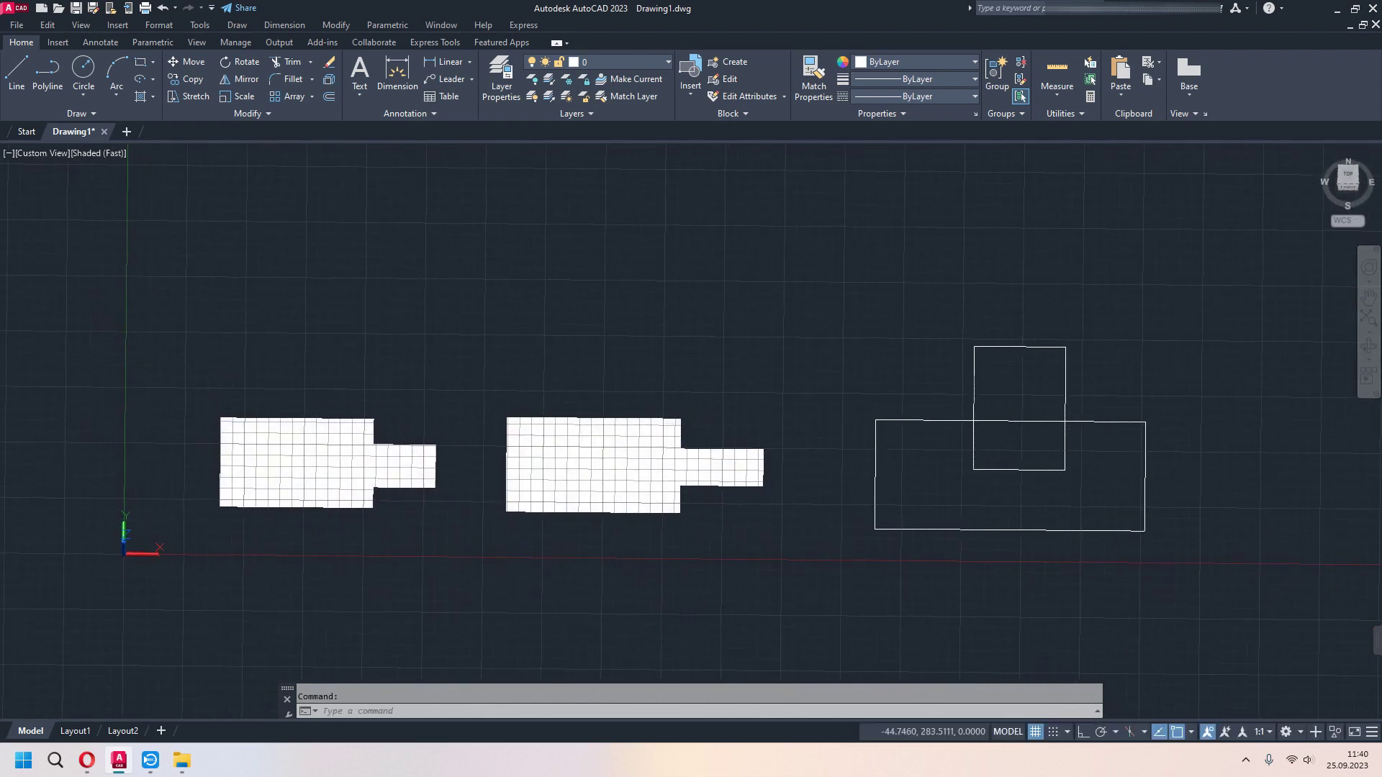
left_click(1347, 176)
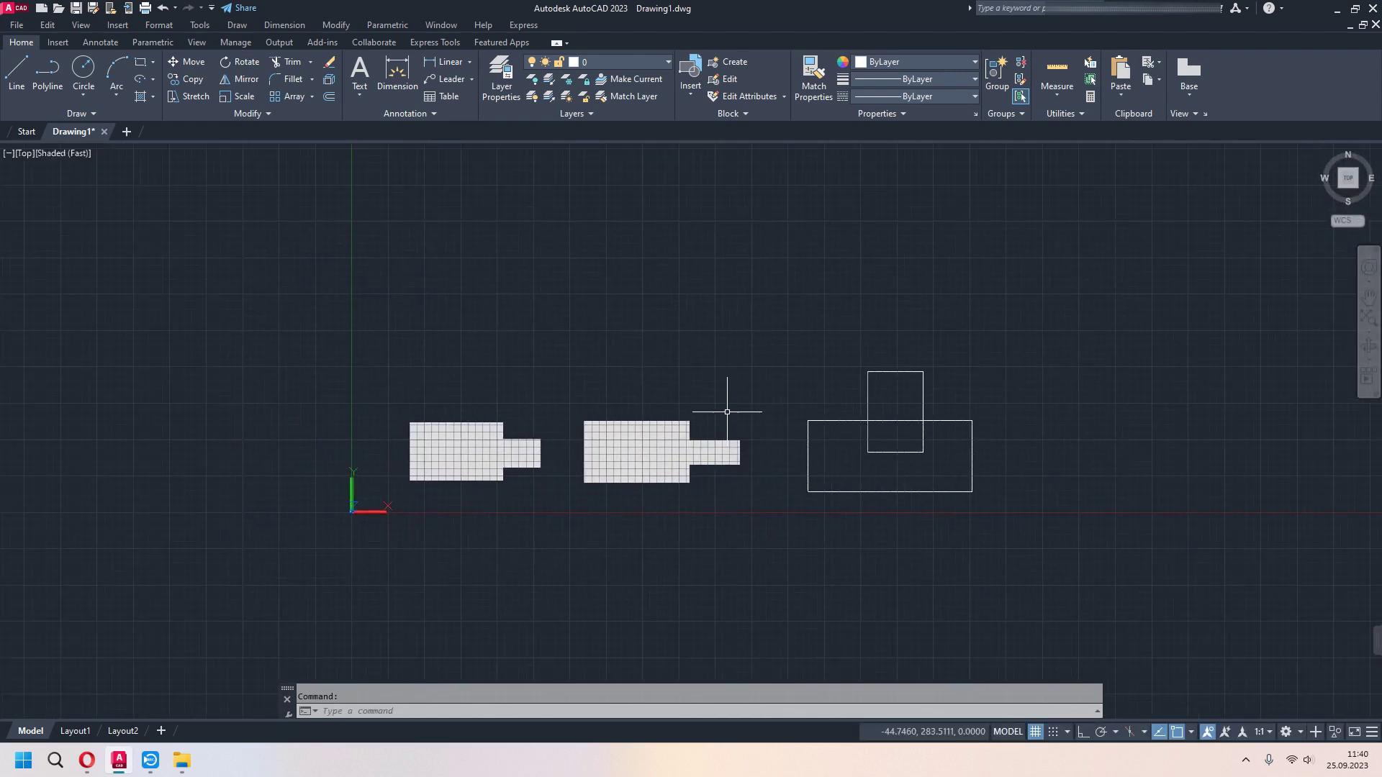
scroll(1017, 386, "up", 1)
Crossing-select every region and rectangle and delete them.
left_click(1118, 292)
left_click(147, 593)
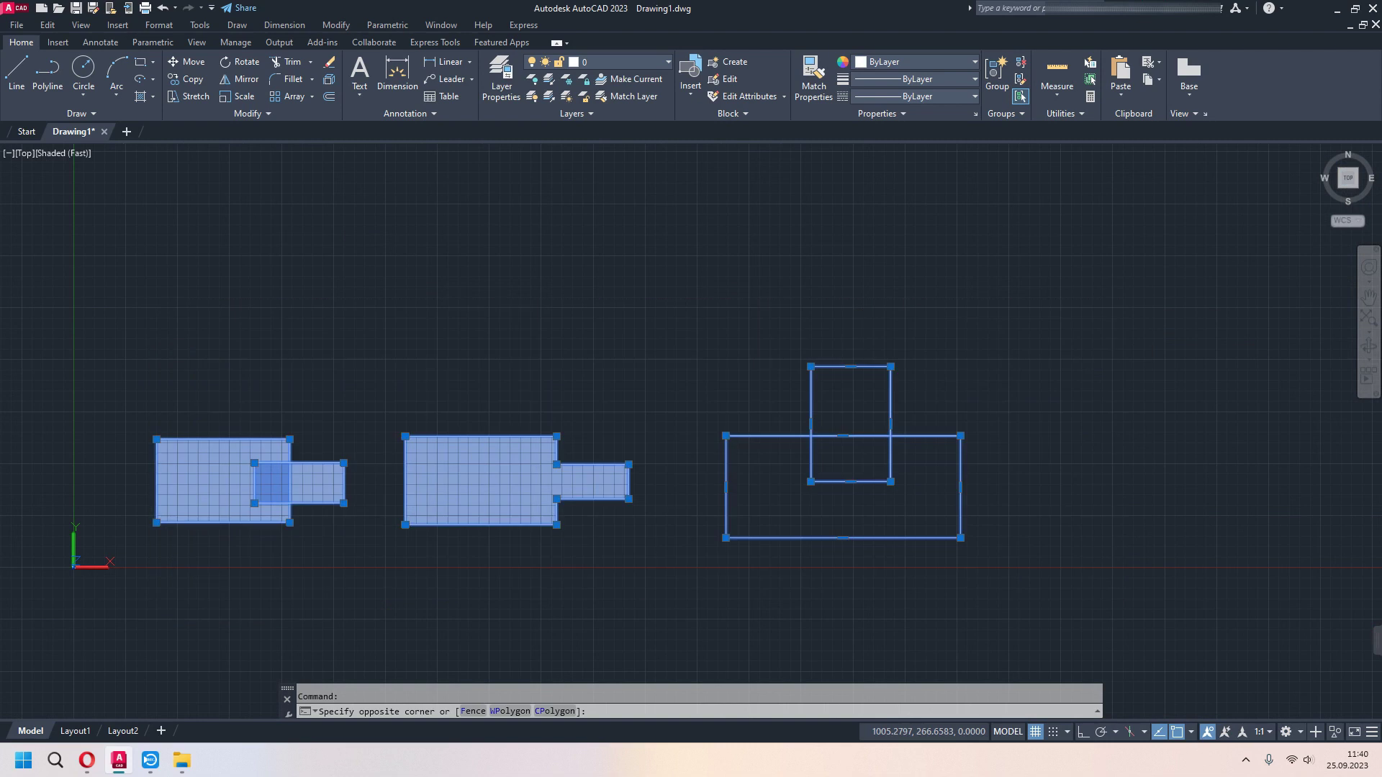
key("Delete")
middle_click_drag(253, 533, 431, 463)
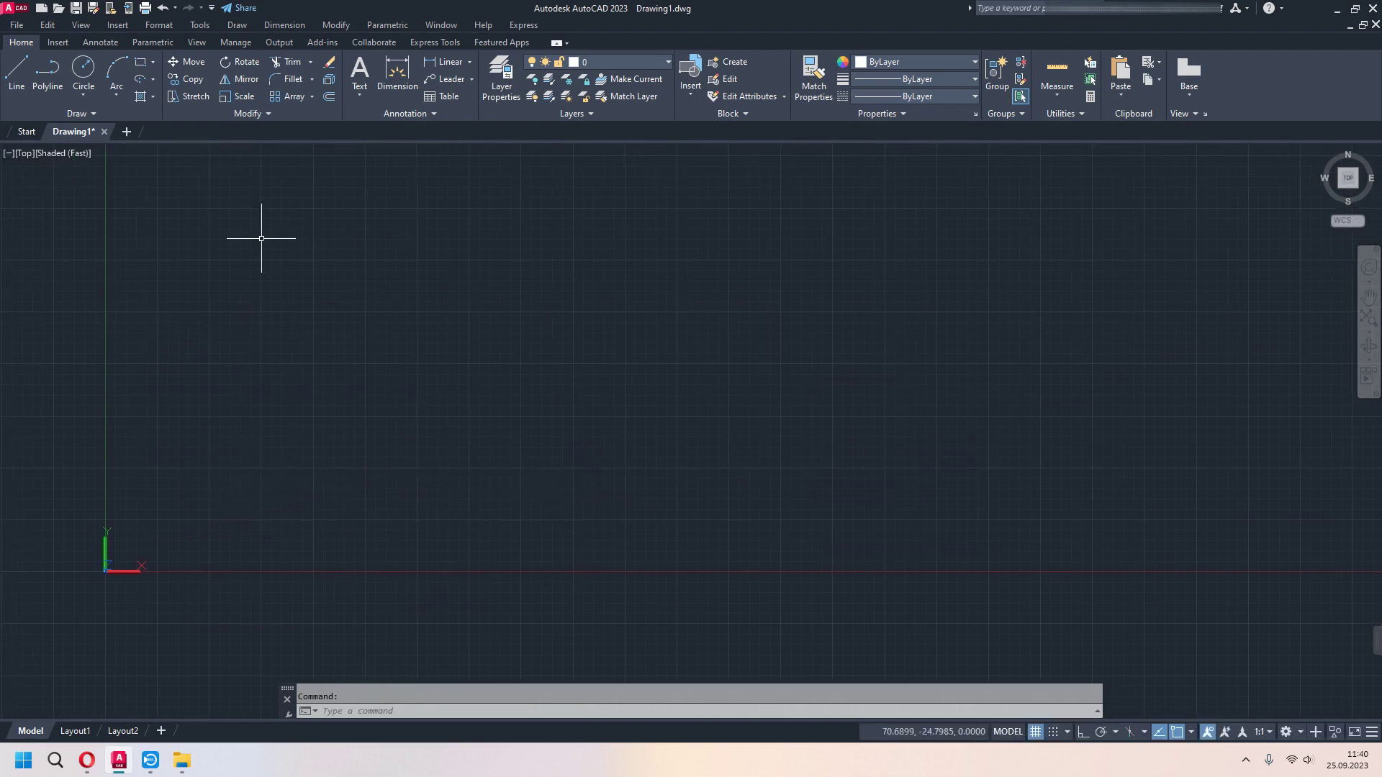
Draw the frame's outer rectangle.
left_click(140, 62)
left_click(266, 296)
left_click(559, 474)
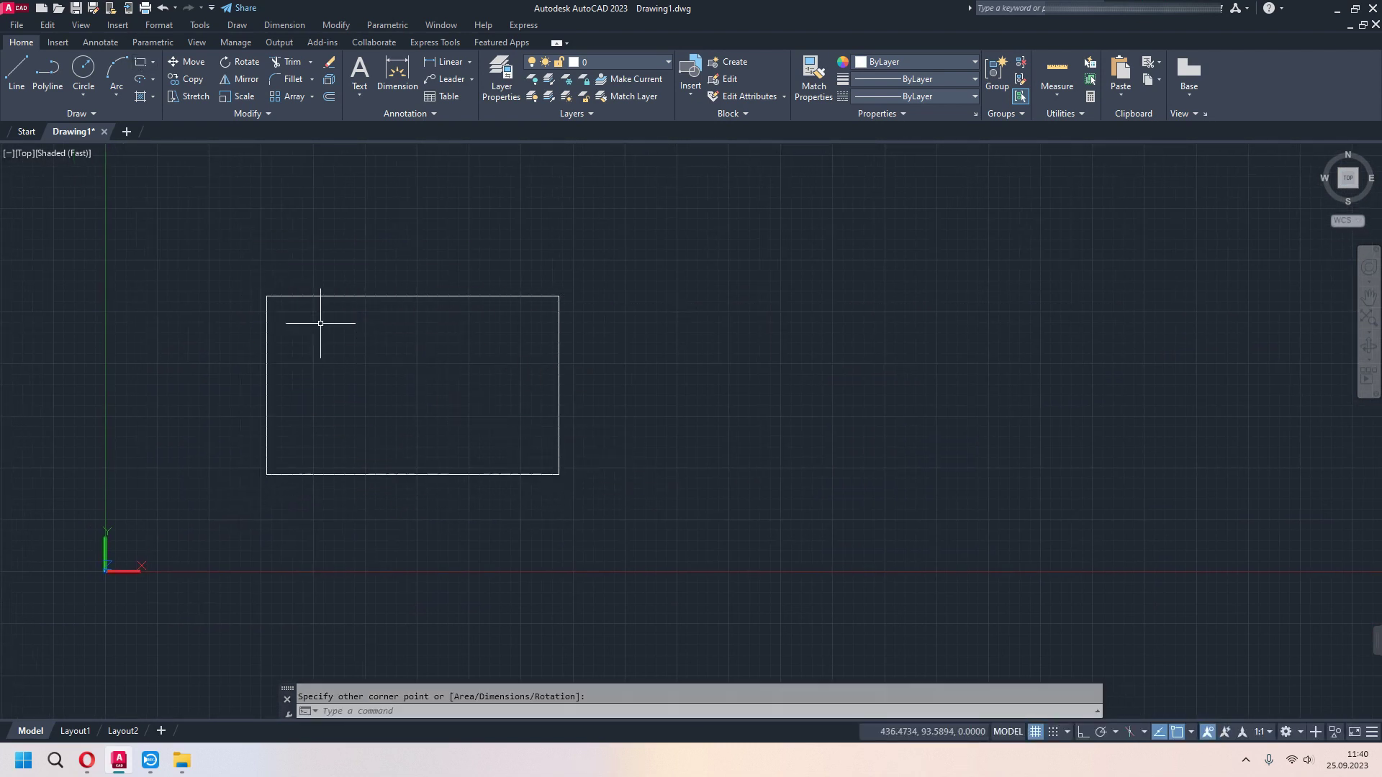
left_click(281, 311)
key("Escape")
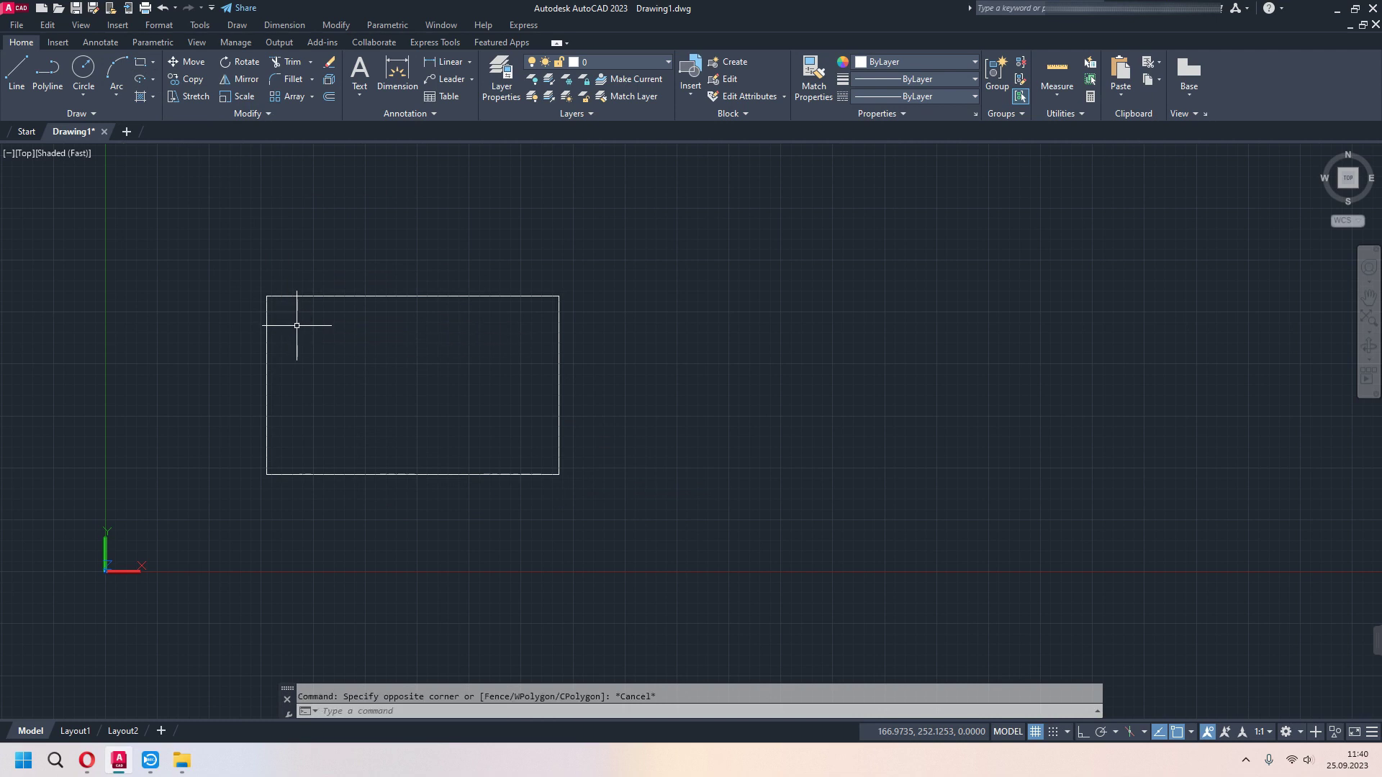
Draw a 260 × 150 inner rectangle nested inside the outer one.
key("Return")
left_click(278, 307)
type("260")
key("Tab")
type("150")
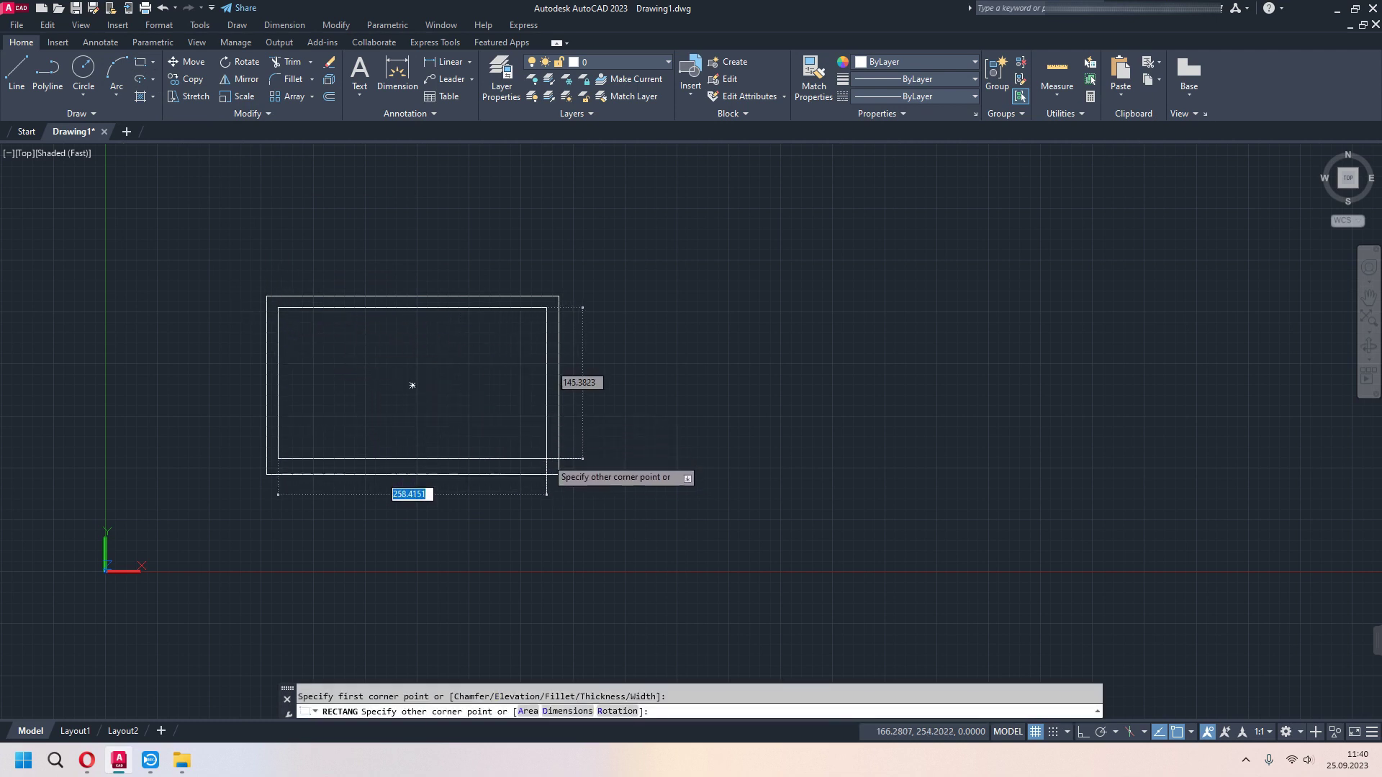
key("Return")
Draw a small rectangle overlapping the frame's top edge.
scroll(420, 353, "up", 1)
middle_click_drag(695, 394, 731, 398)
key("Return")
left_click(384, 233)
left_click(572, 333)
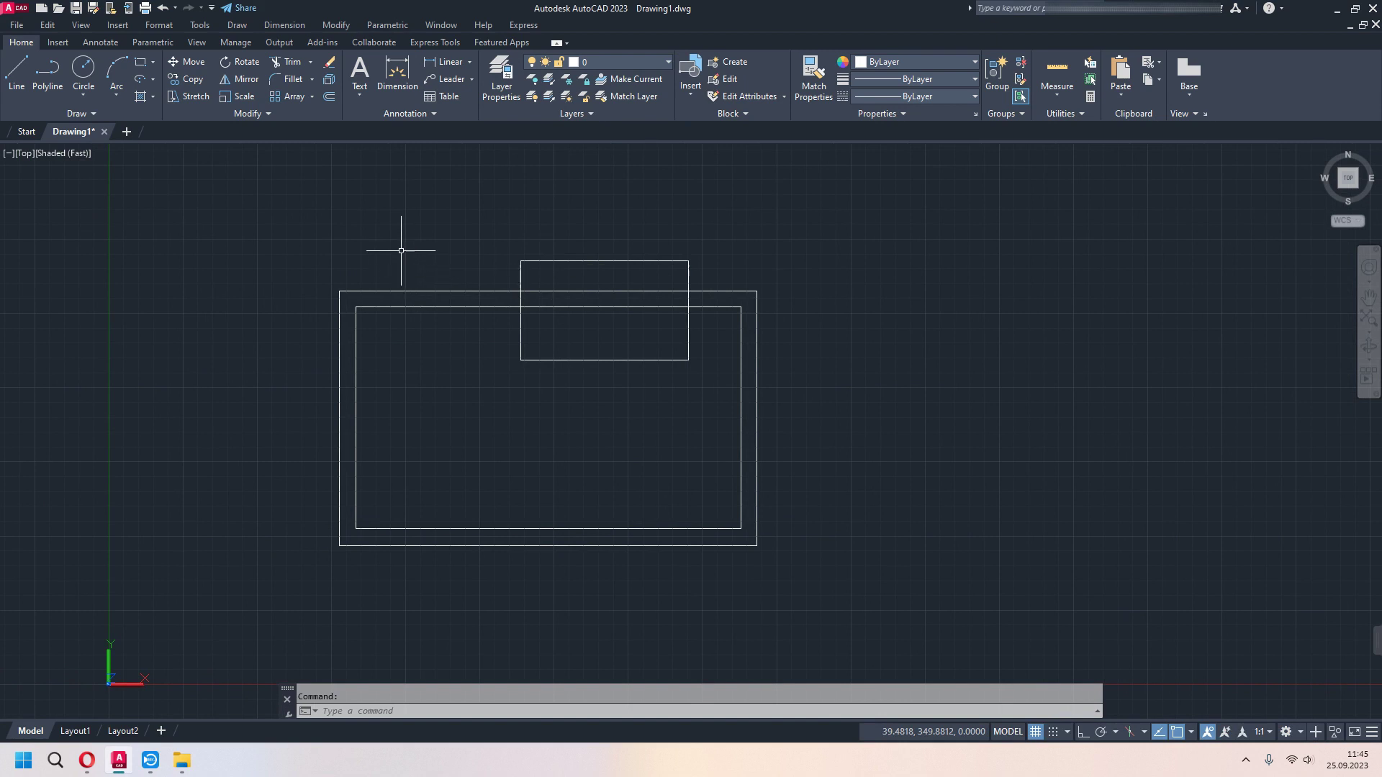
Switch to 2D Wireframe and delete the wipeout over the frame's top edge.
left_click(70, 154)
left_click(120, 192)
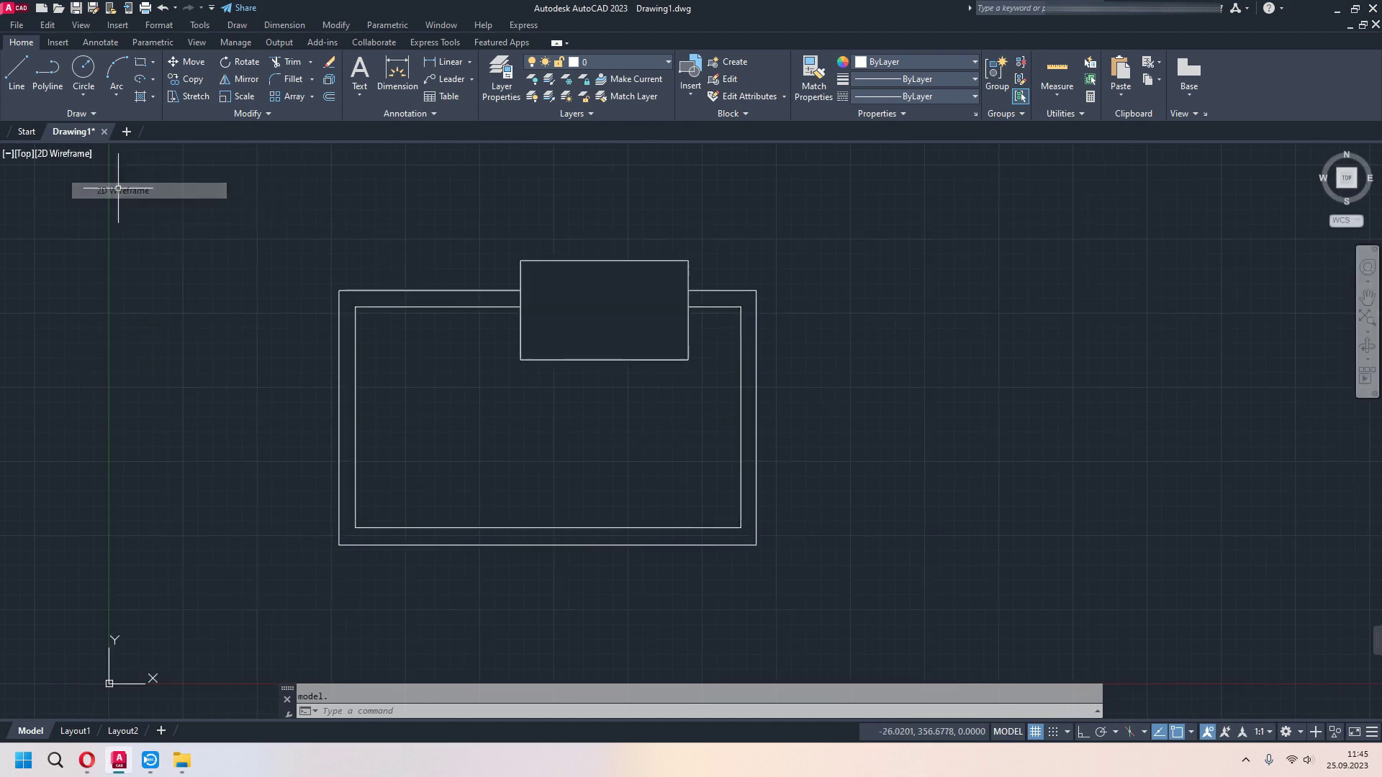
left_click(589, 359)
key("Delete")
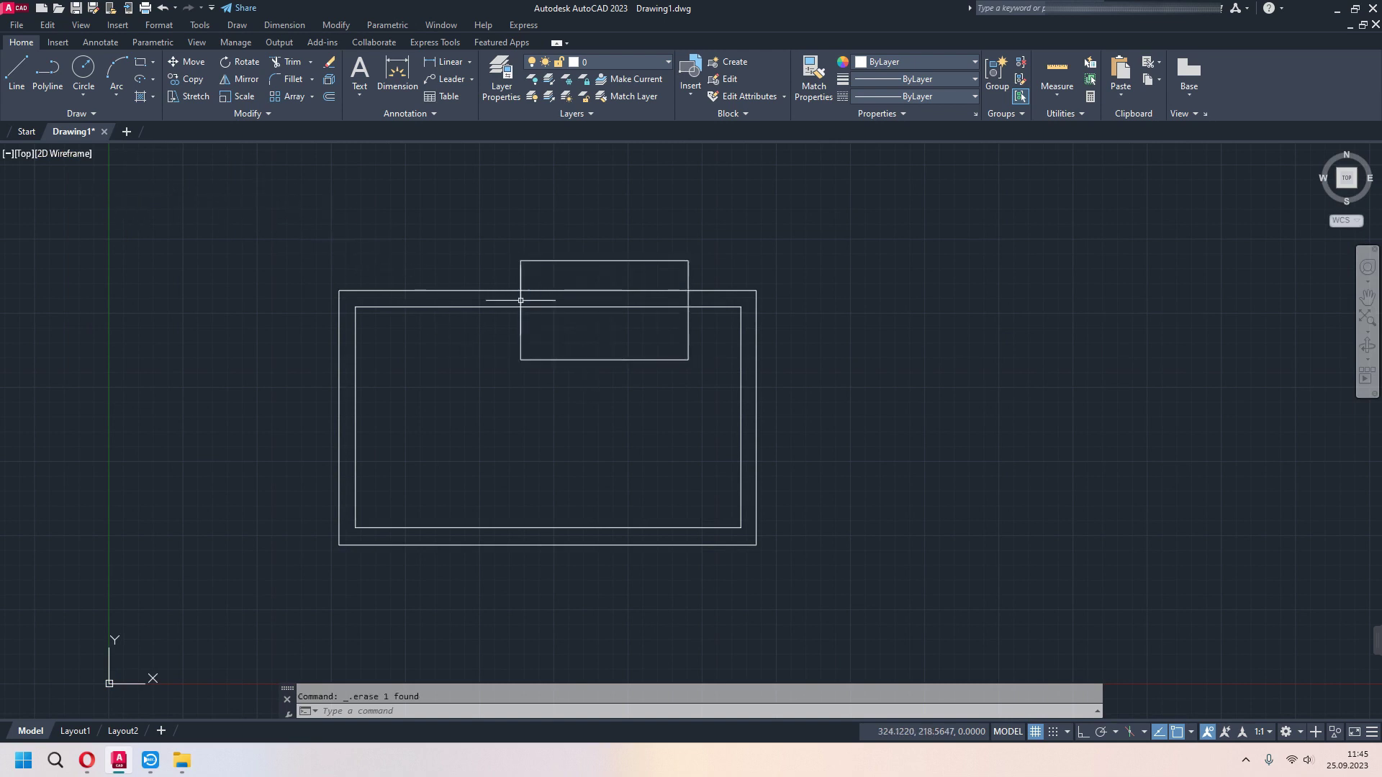
left_click(558, 362)
scroll(558, 367, "up", 3)
key("Escape")
scroll(529, 406, "down", 3)
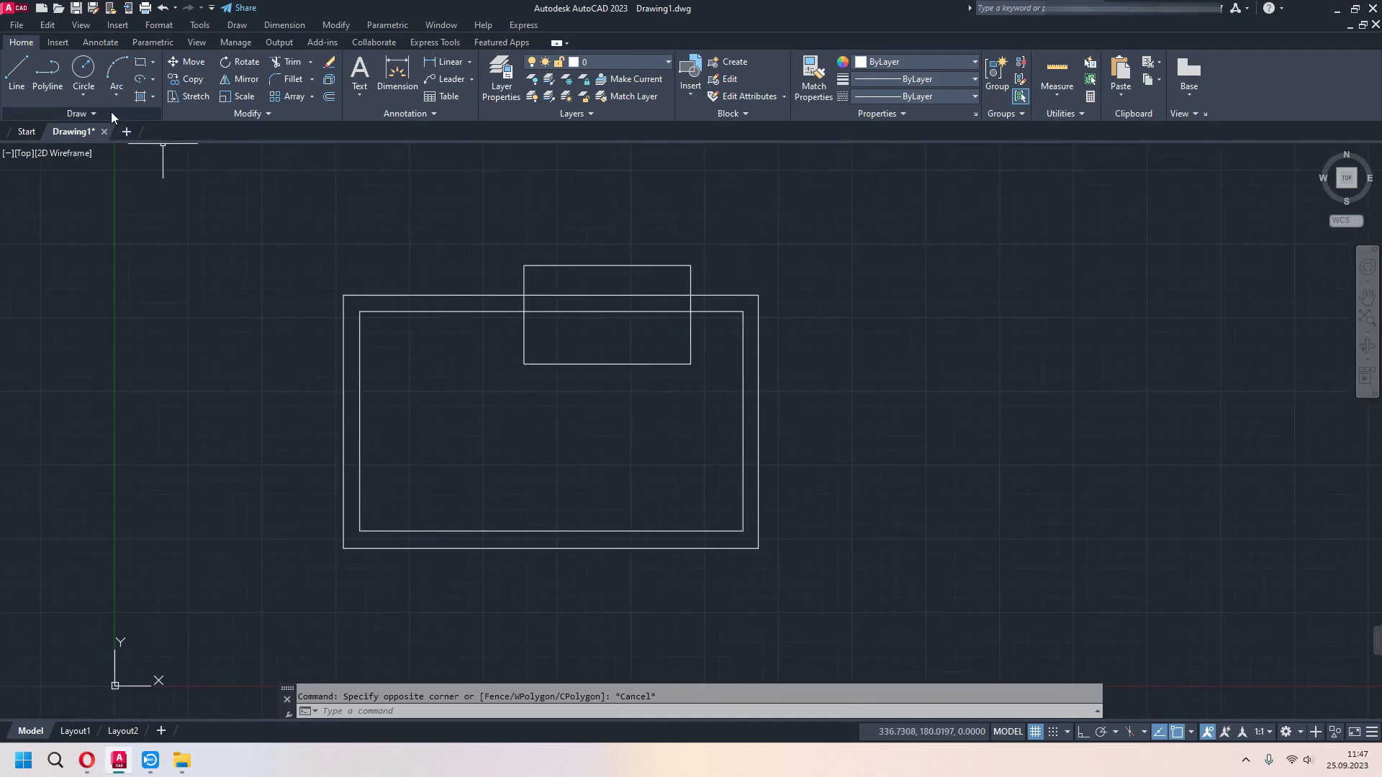
Create a wipeout through the small rectangle's four corners, closing it with C.
left_click(92, 114)
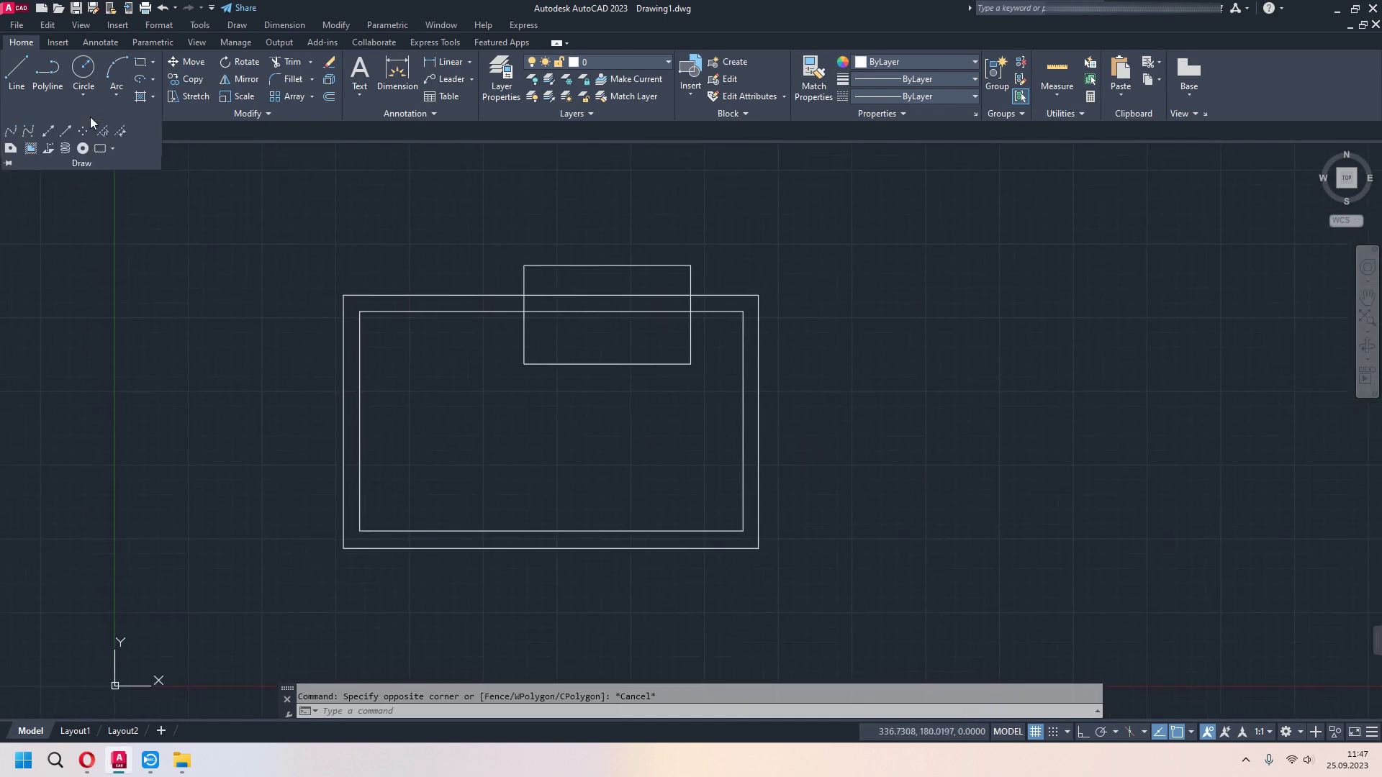
left_click(30, 149)
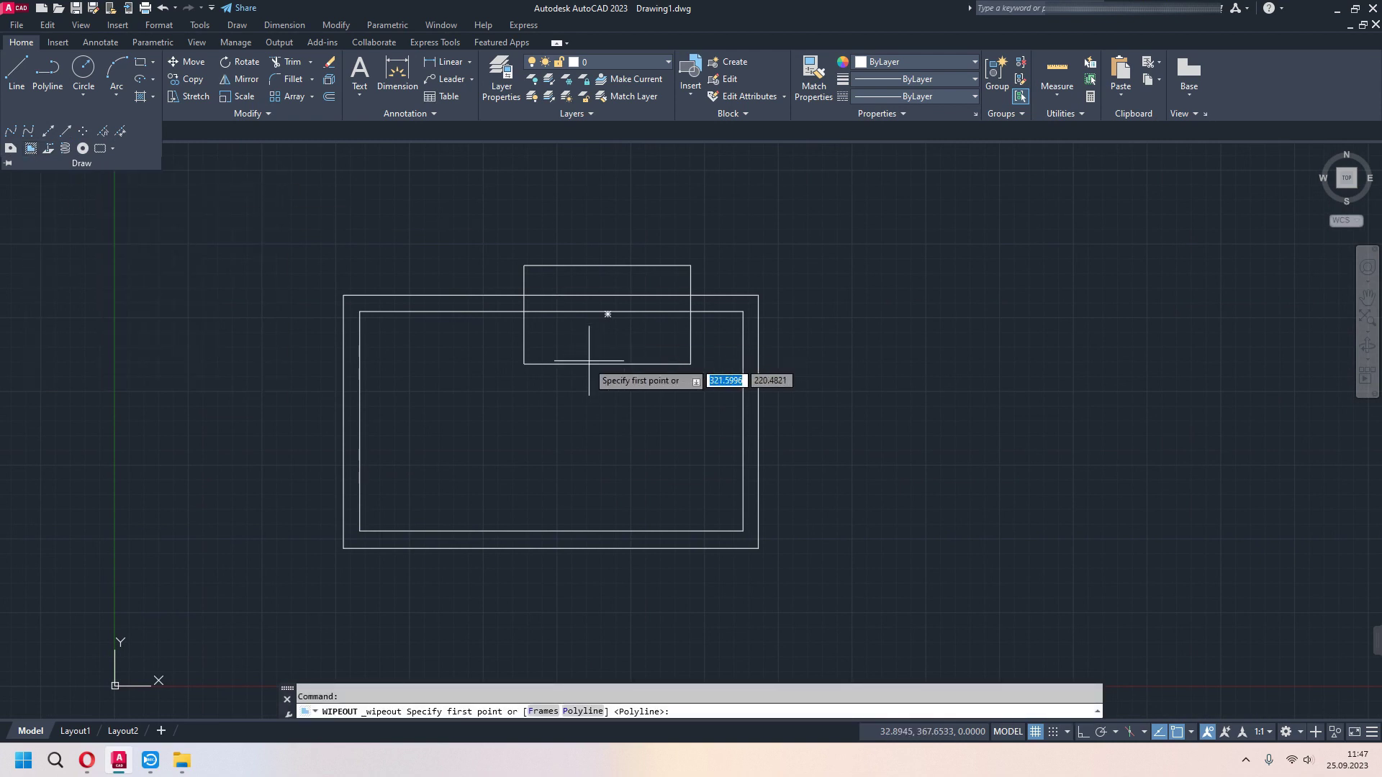
scroll(588, 367, "up", 2)
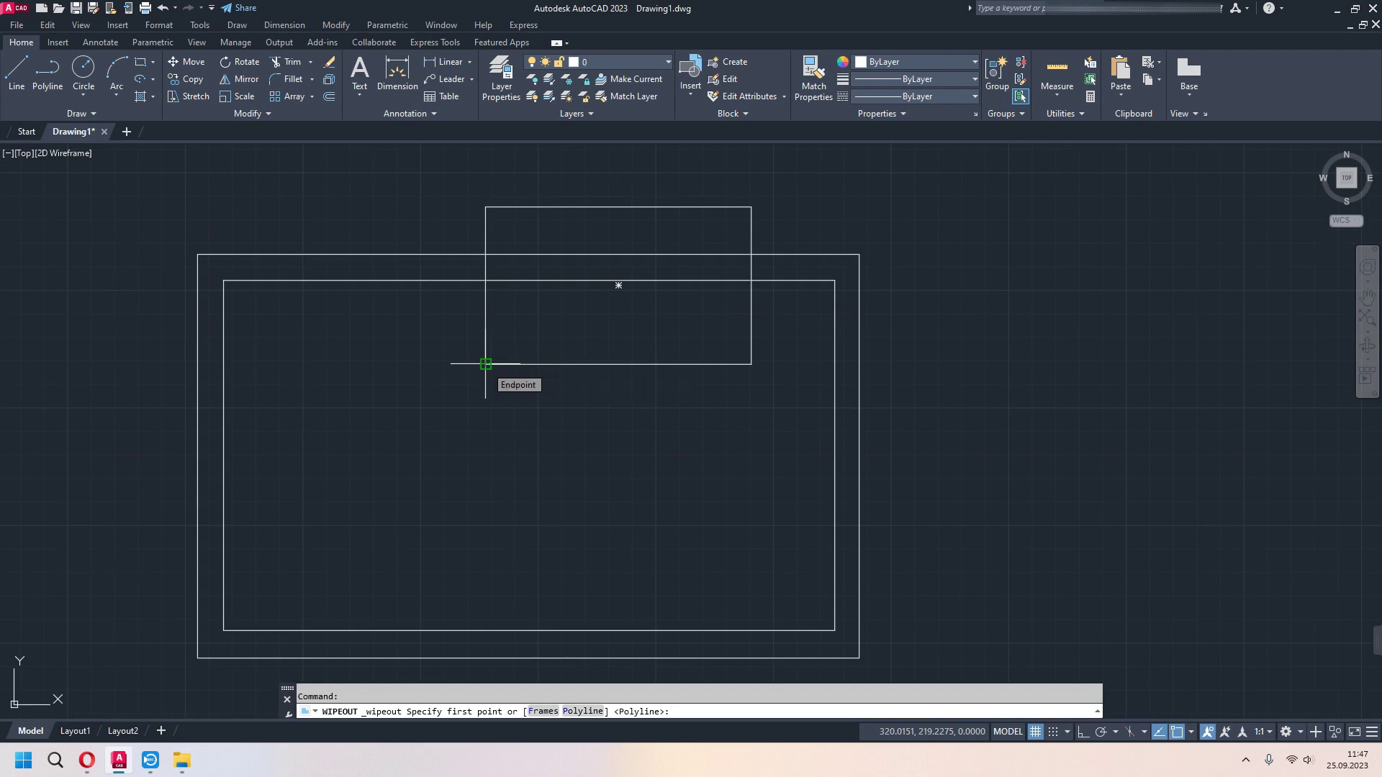
left_click(486, 363)
left_click(751, 363)
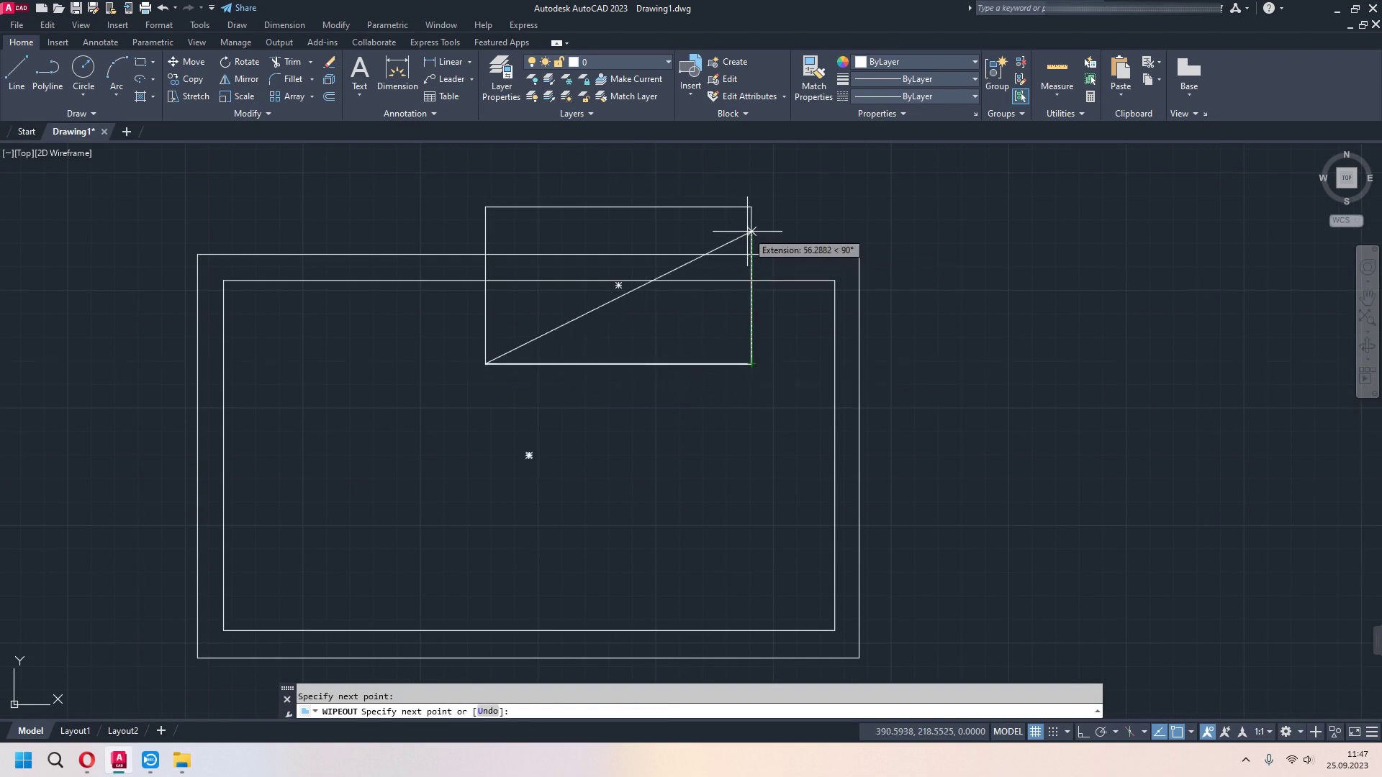
left_click(751, 207)
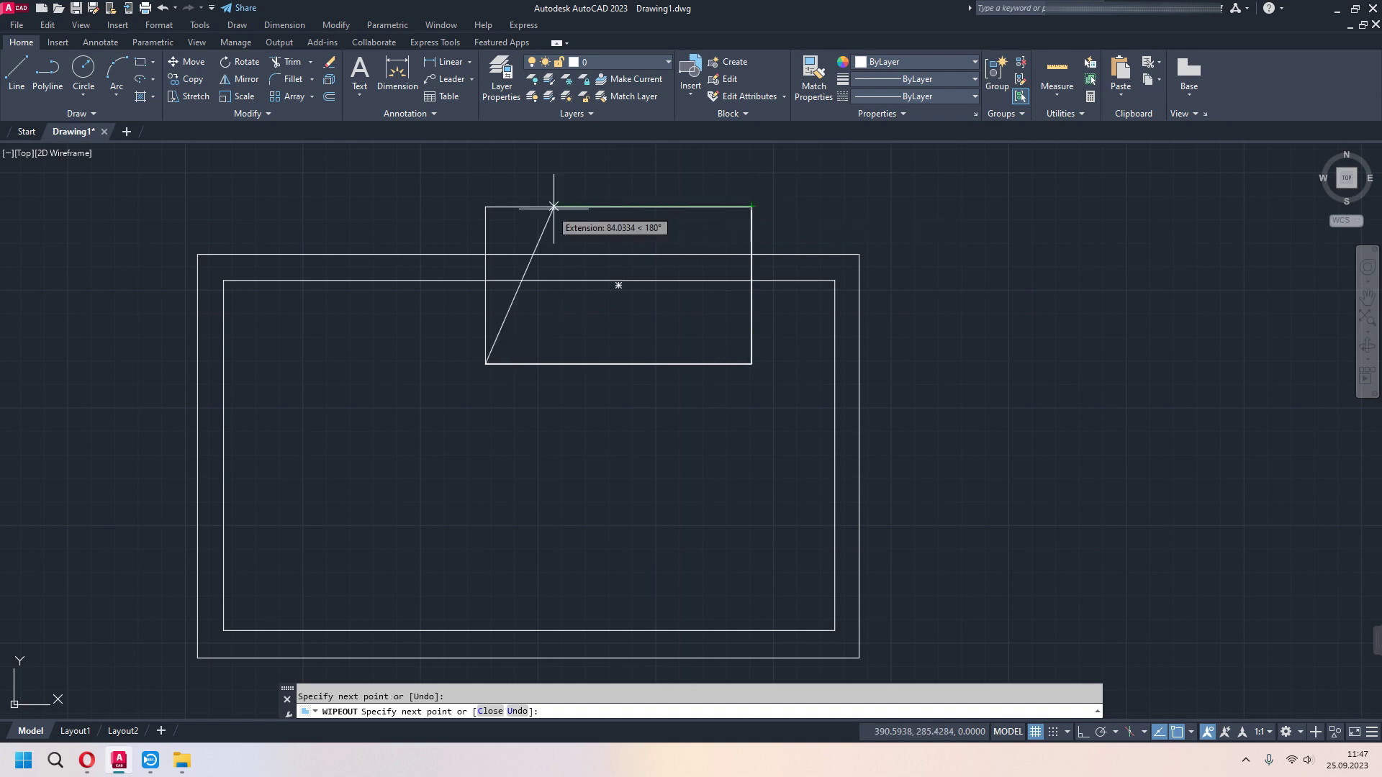
left_click(486, 208)
type("c")
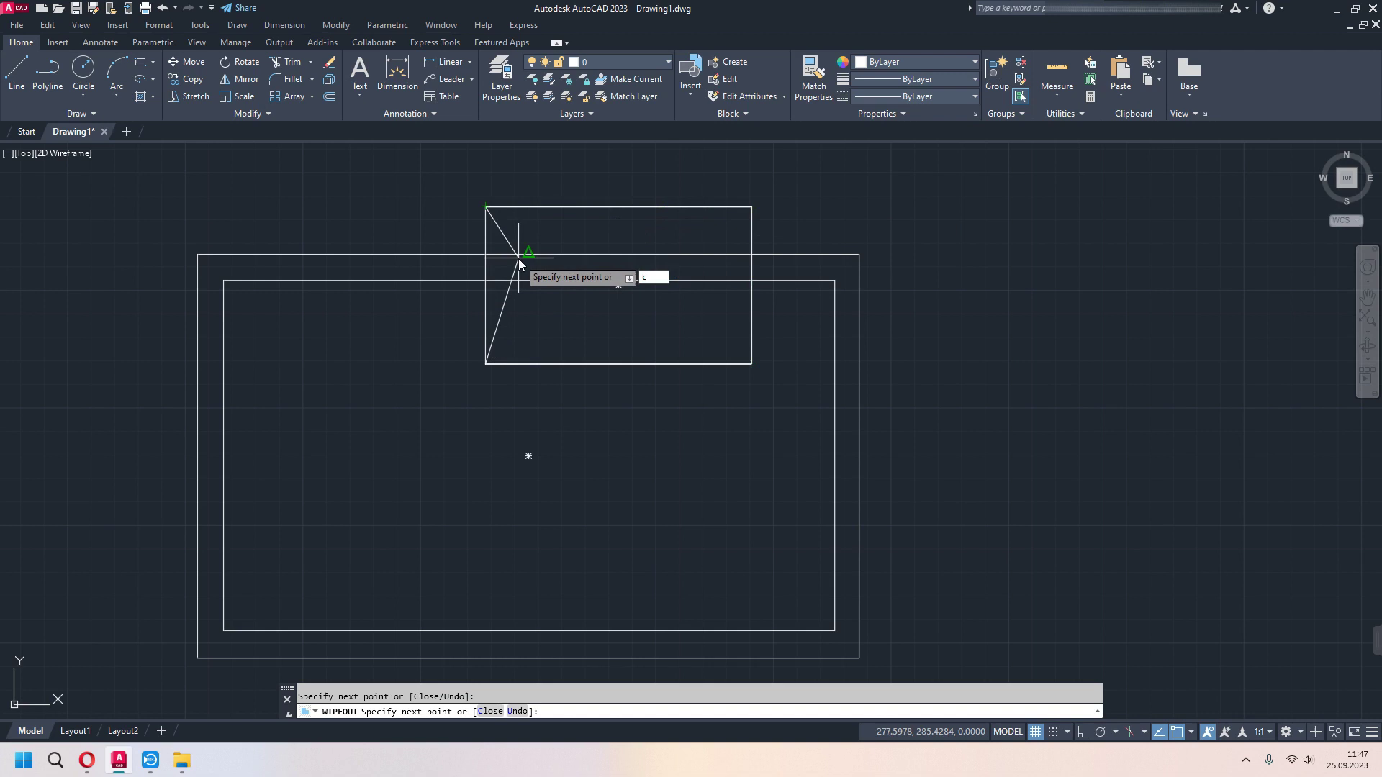
key("Return")
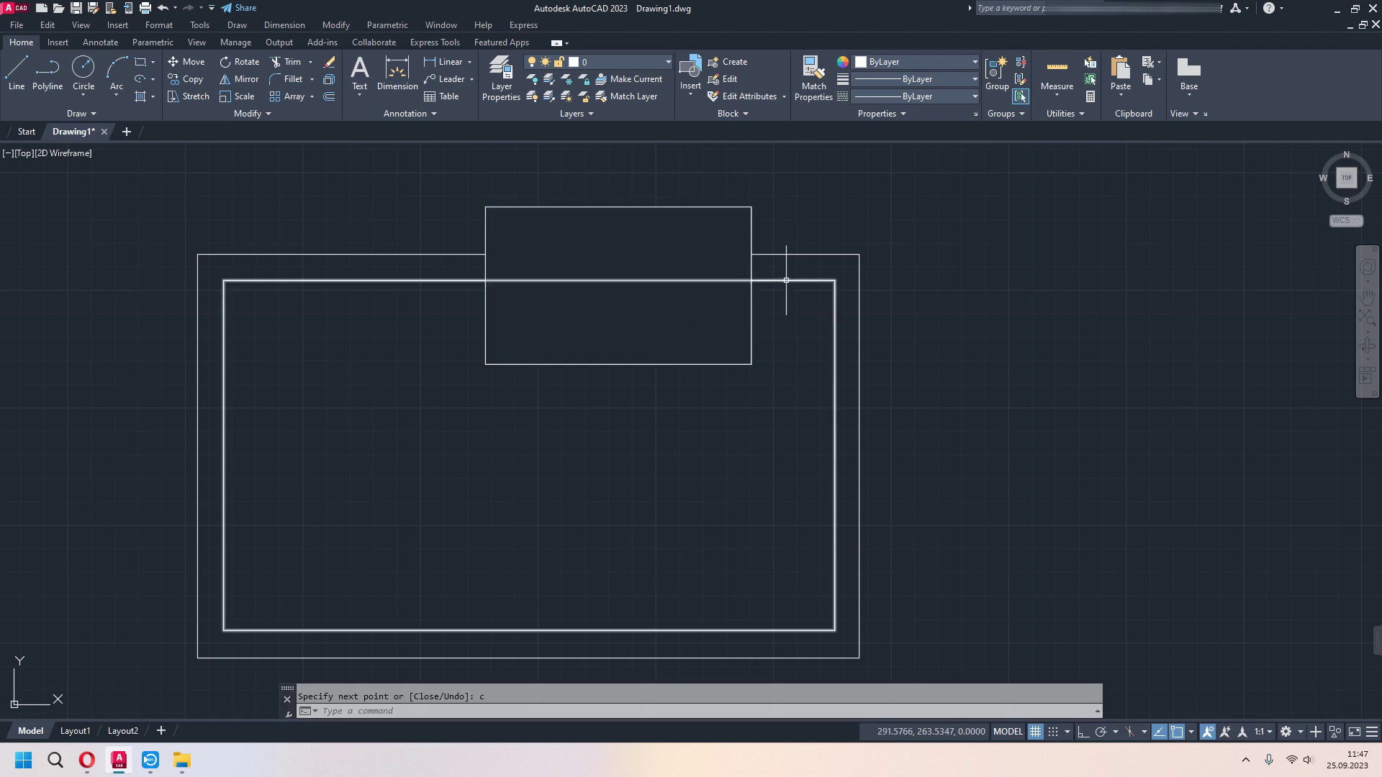
left_click(785, 255)
left_click(784, 281)
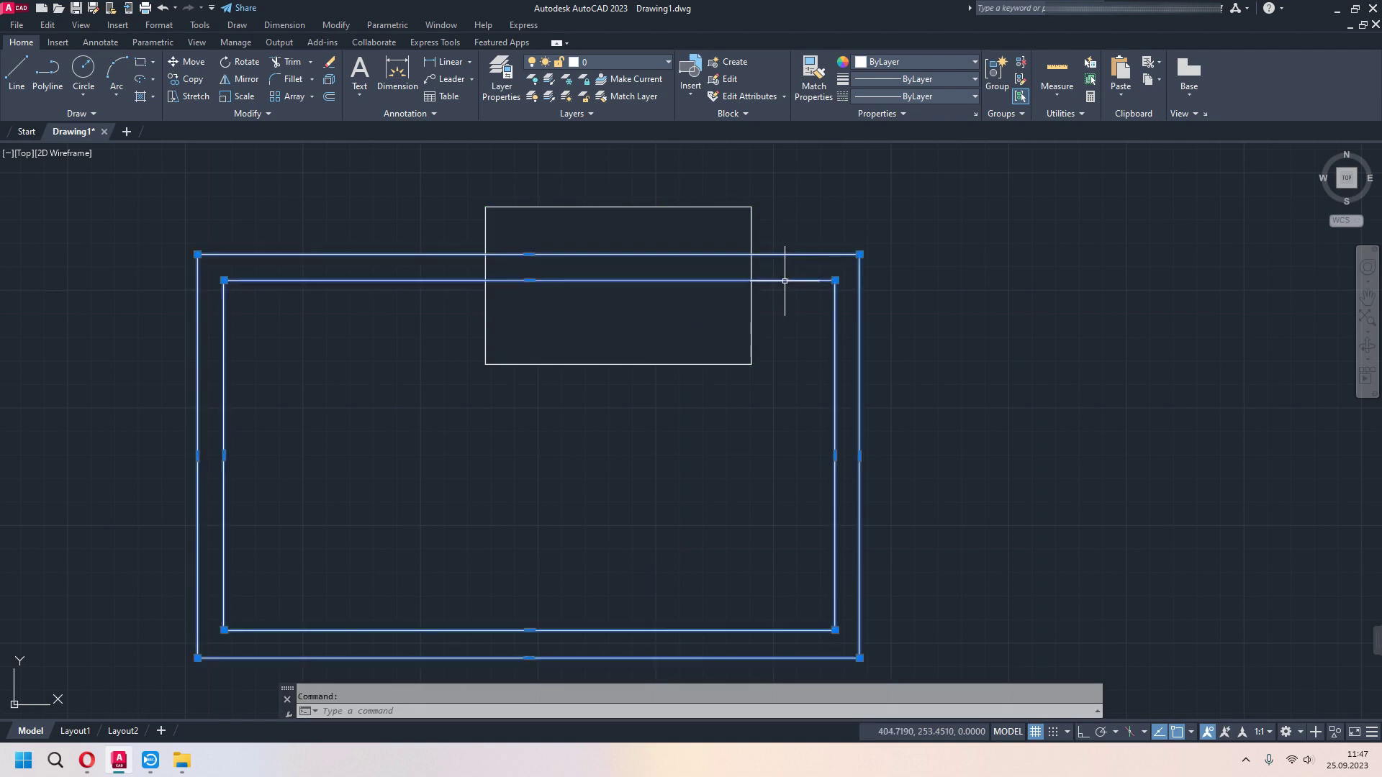
left_click(720, 363)
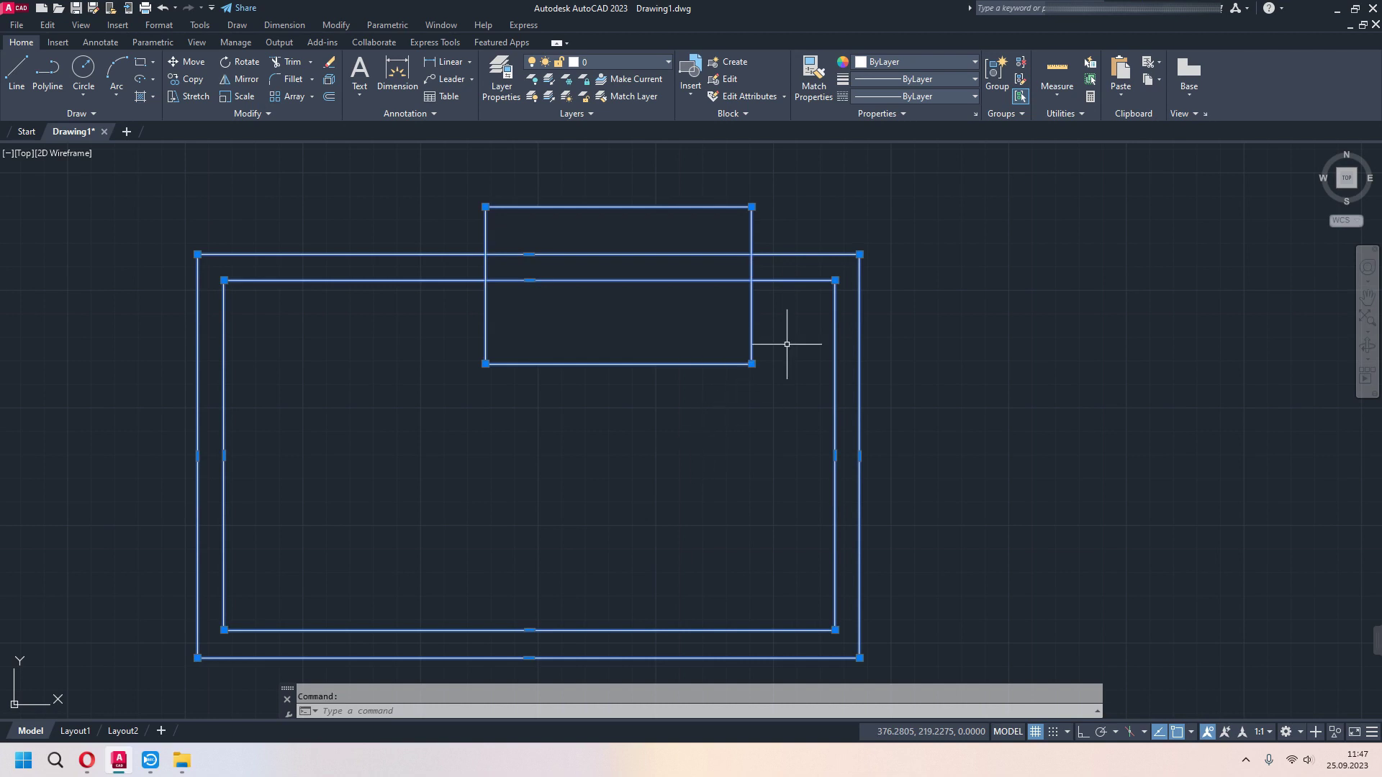
key("Escape")
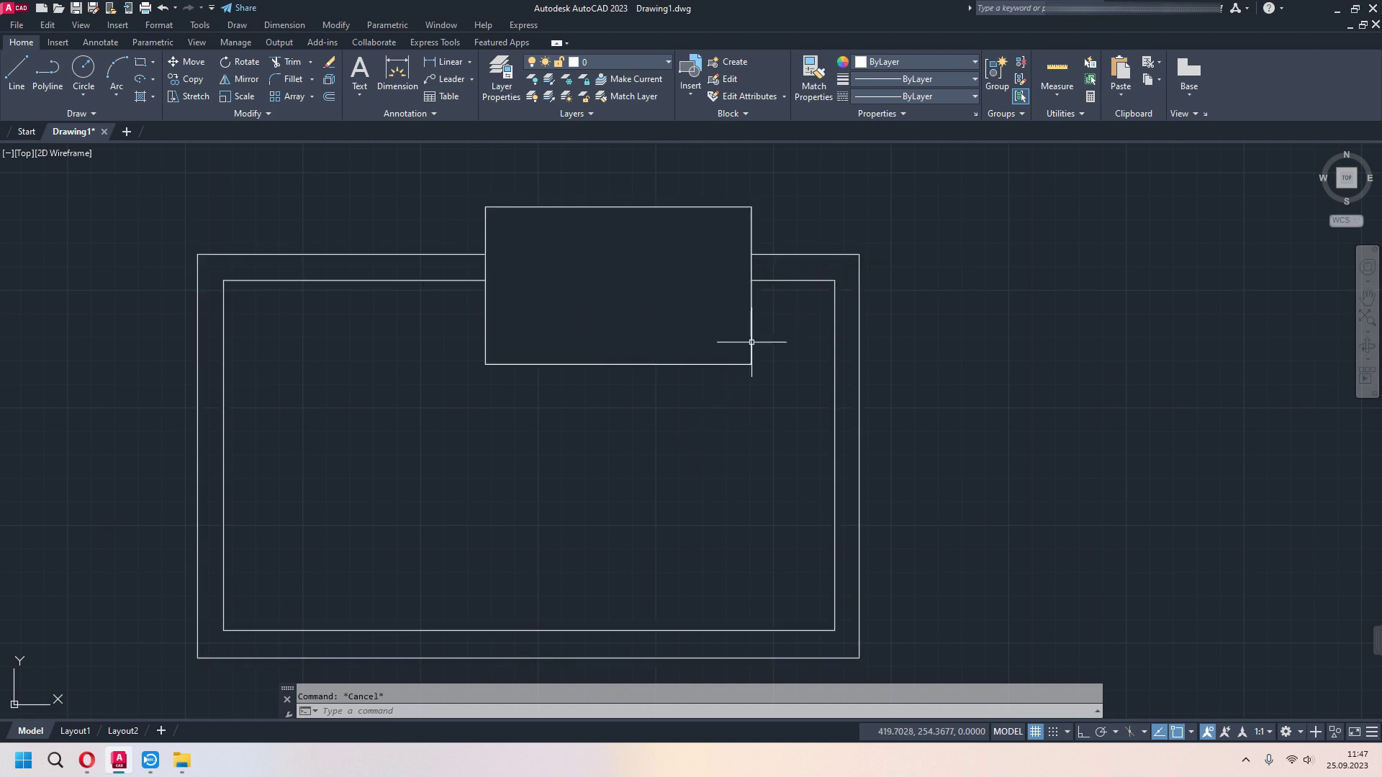
scroll(942, 345, "down", 2)
middle_click_drag(919, 416, 881, 418)
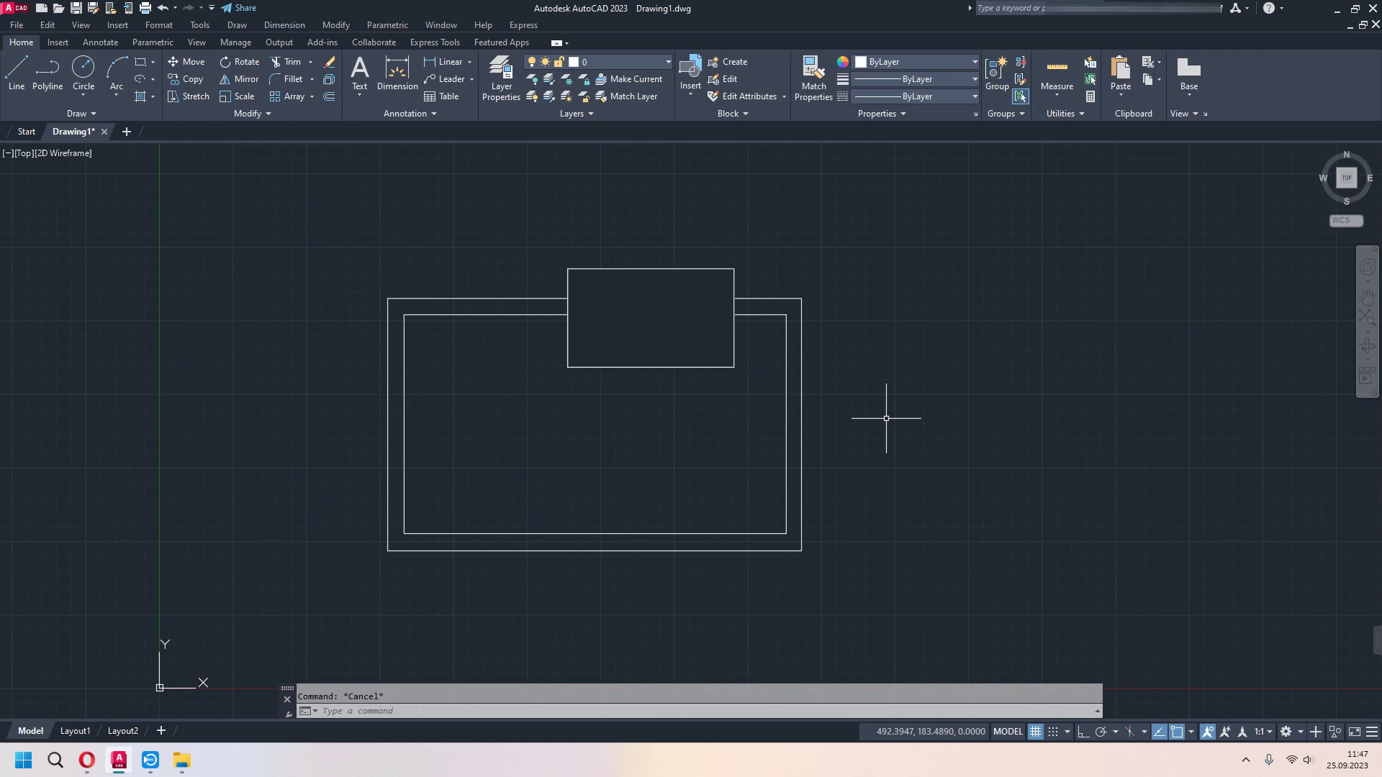
left_click(763, 310)
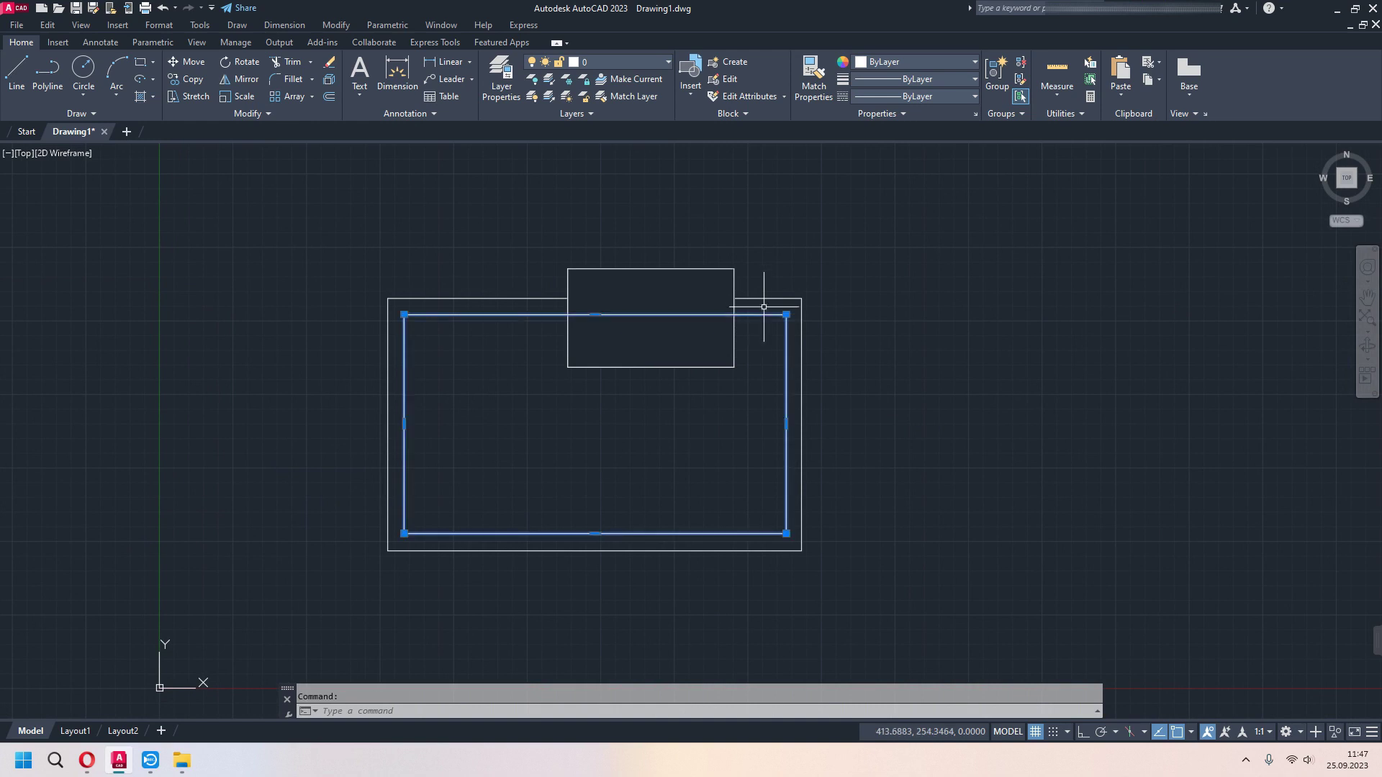
left_click(751, 297)
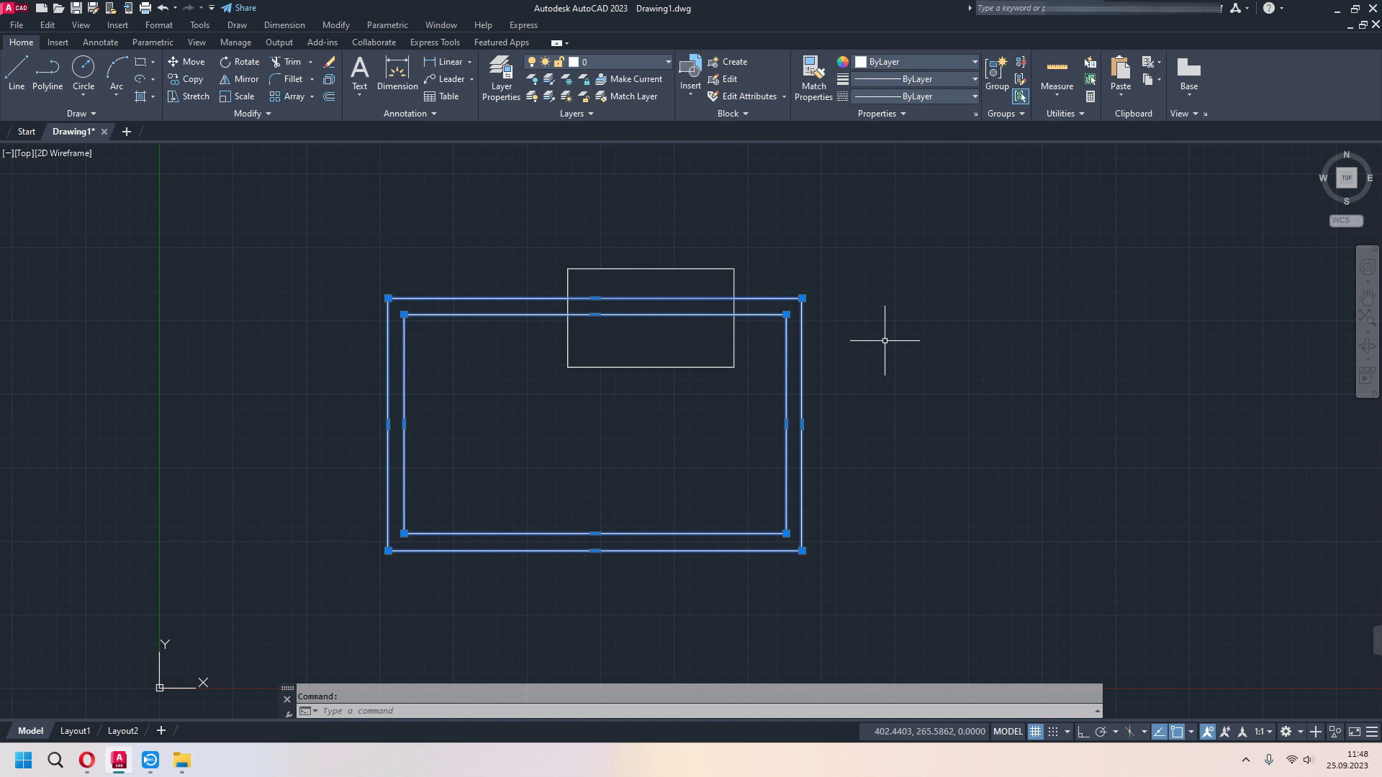
key("Escape")
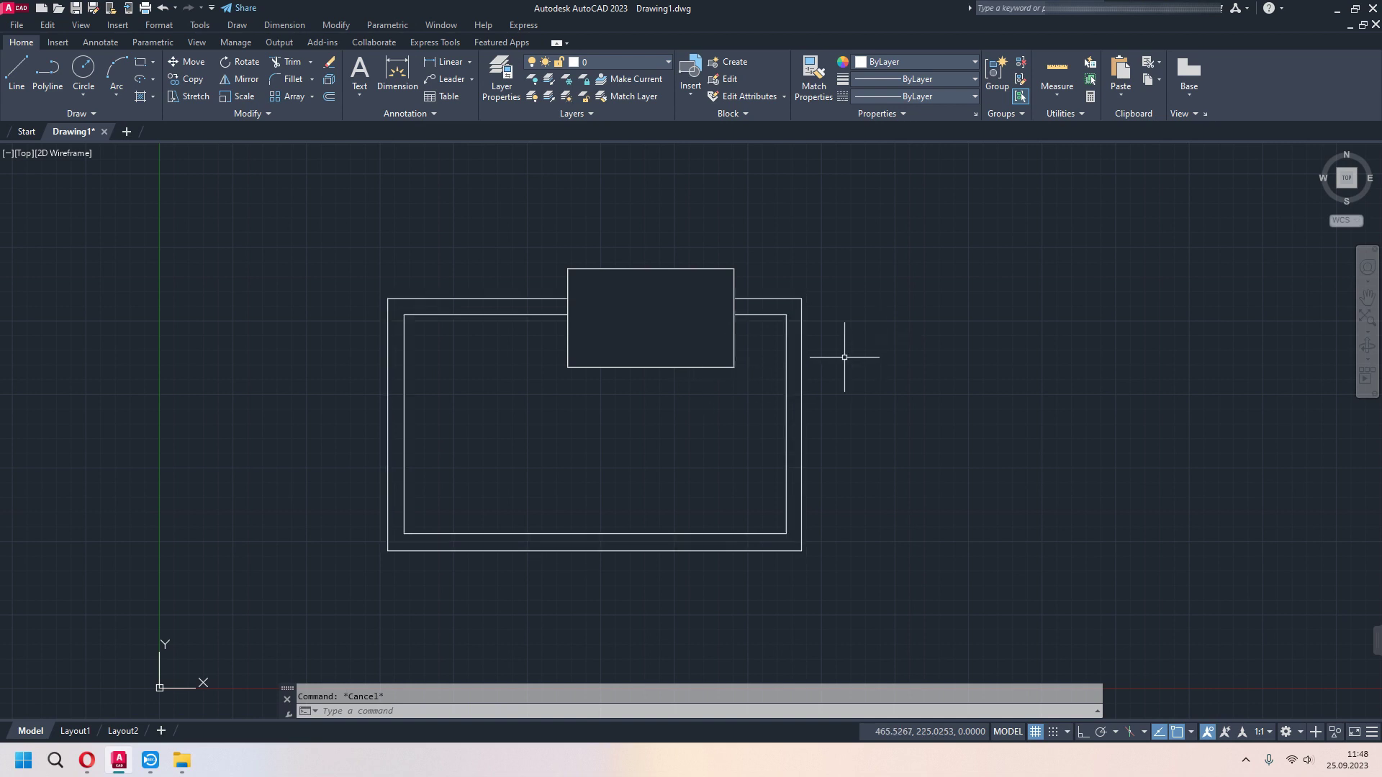
Drag the wipeout's two bottom grips upward to make it a slimmer strip.
left_click(723, 366)
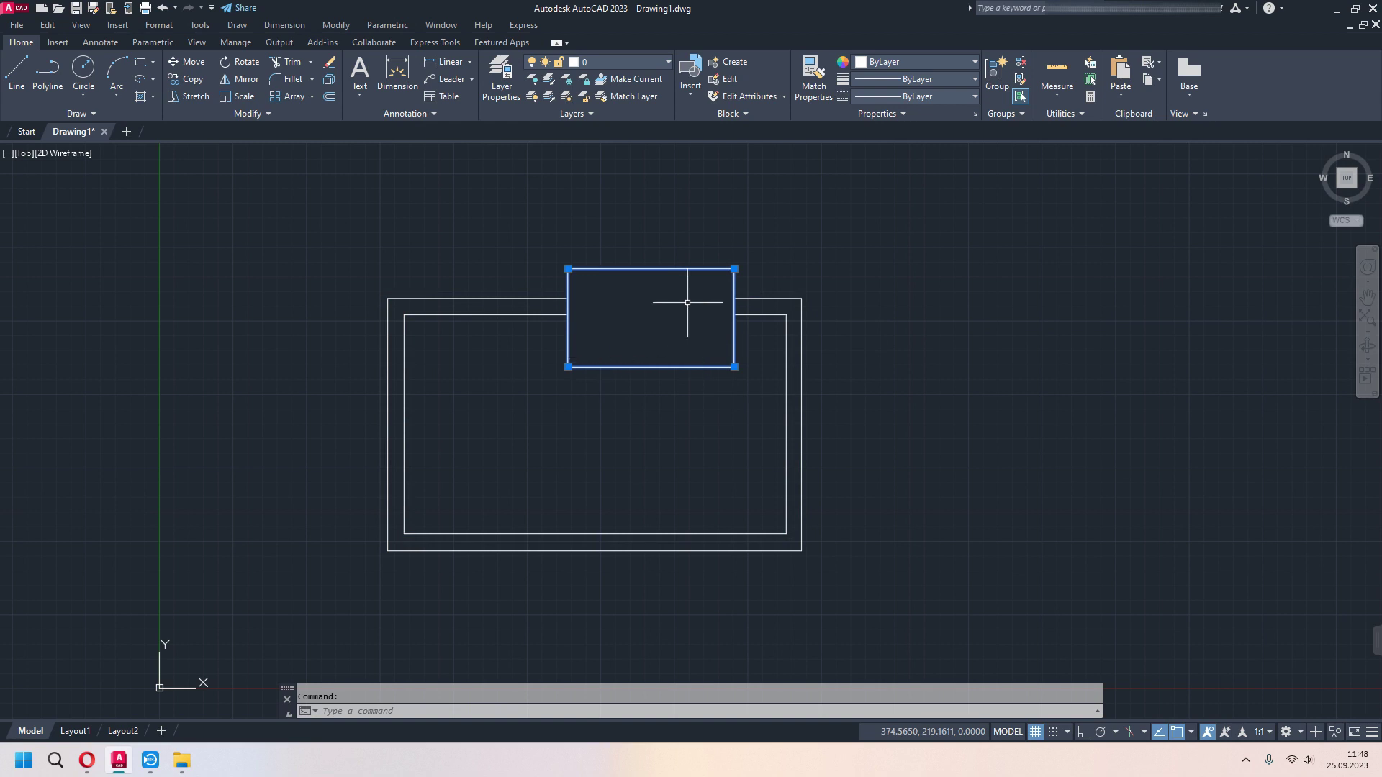
left_click(734, 366)
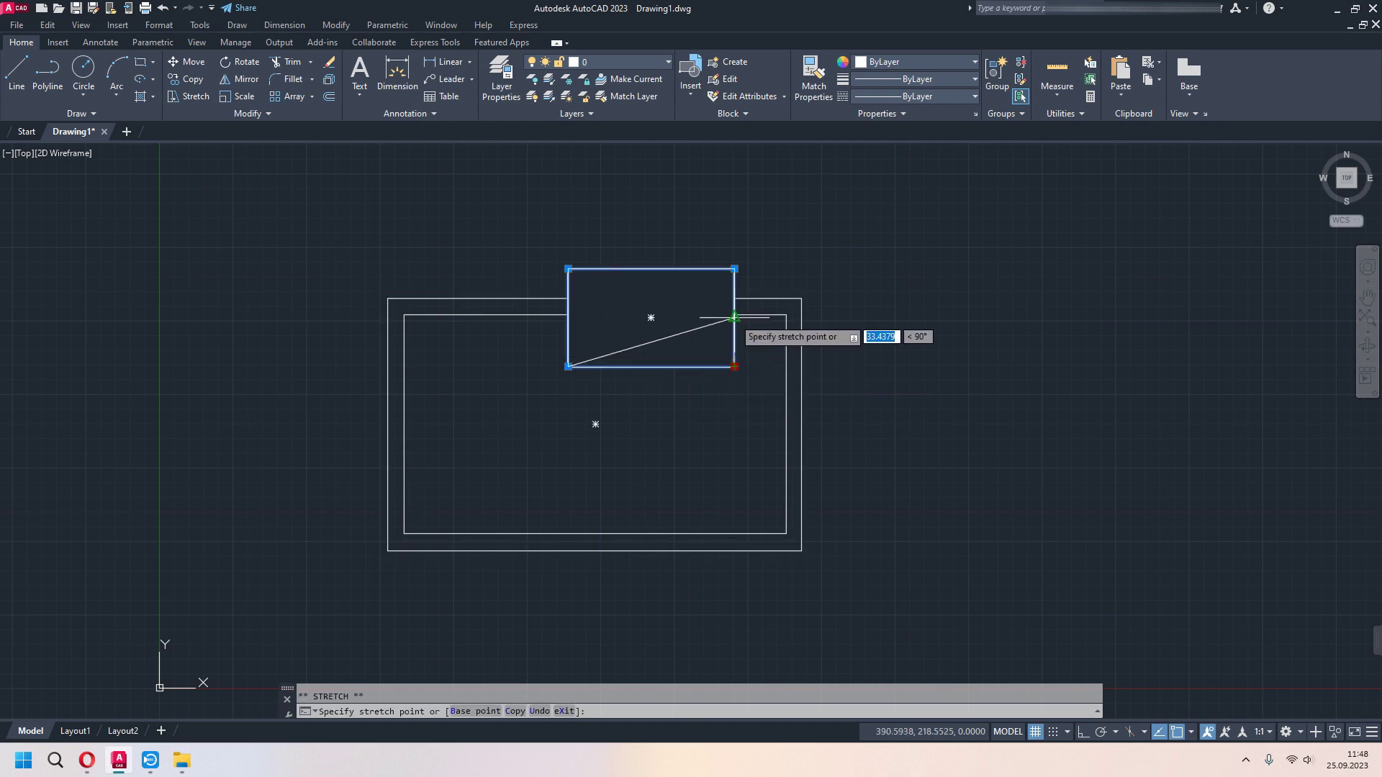
left_click(734, 333)
left_click(568, 367)
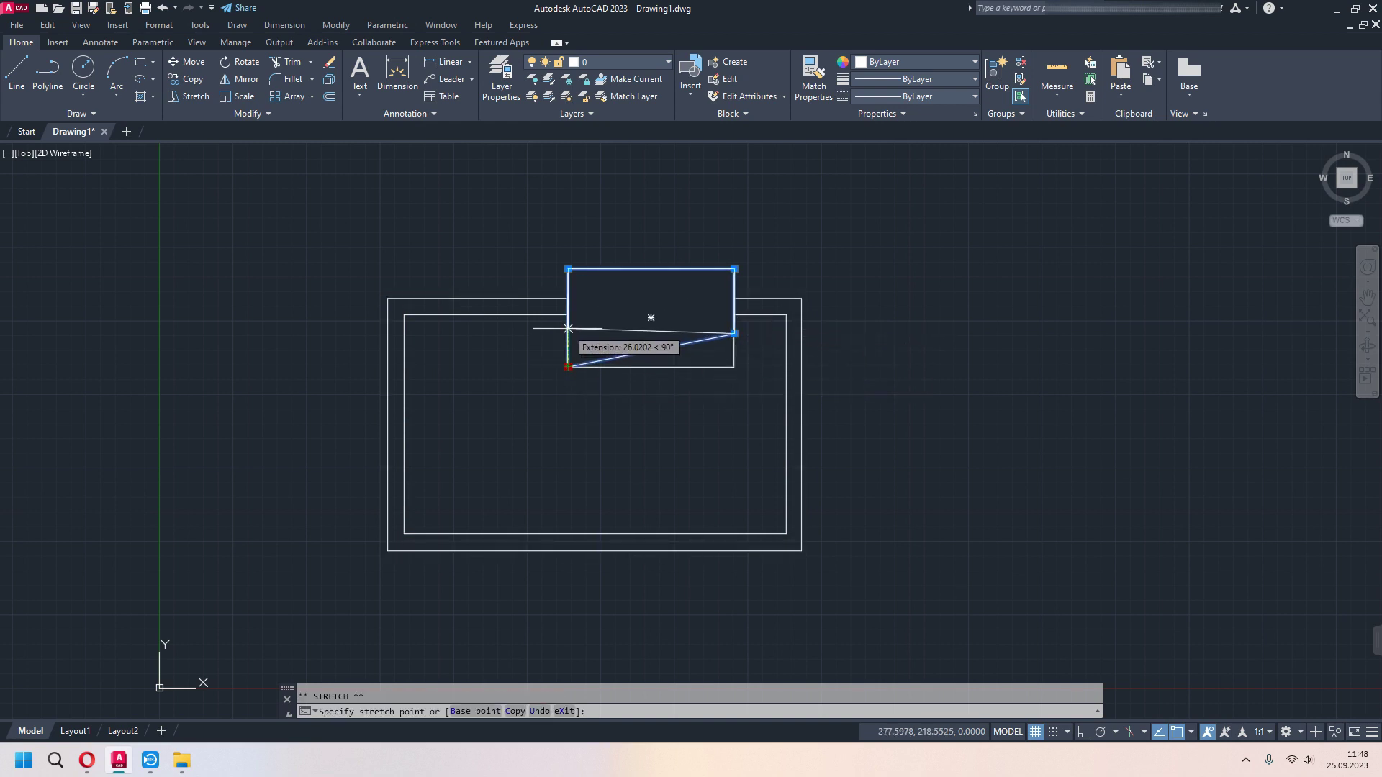
left_click(569, 328)
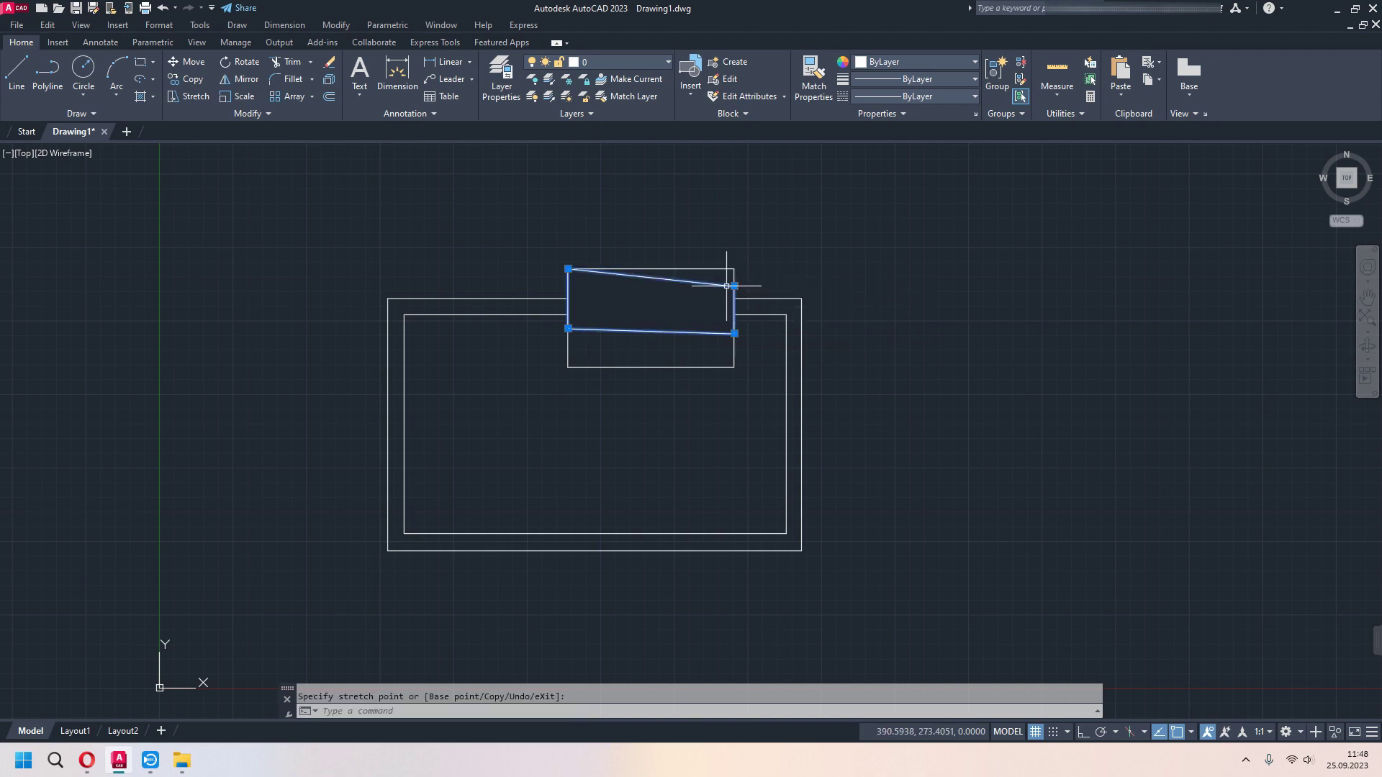
Delete the leftover small rectangle, then crossing-select and erase everything.
left_click(570, 282)
key("Delete")
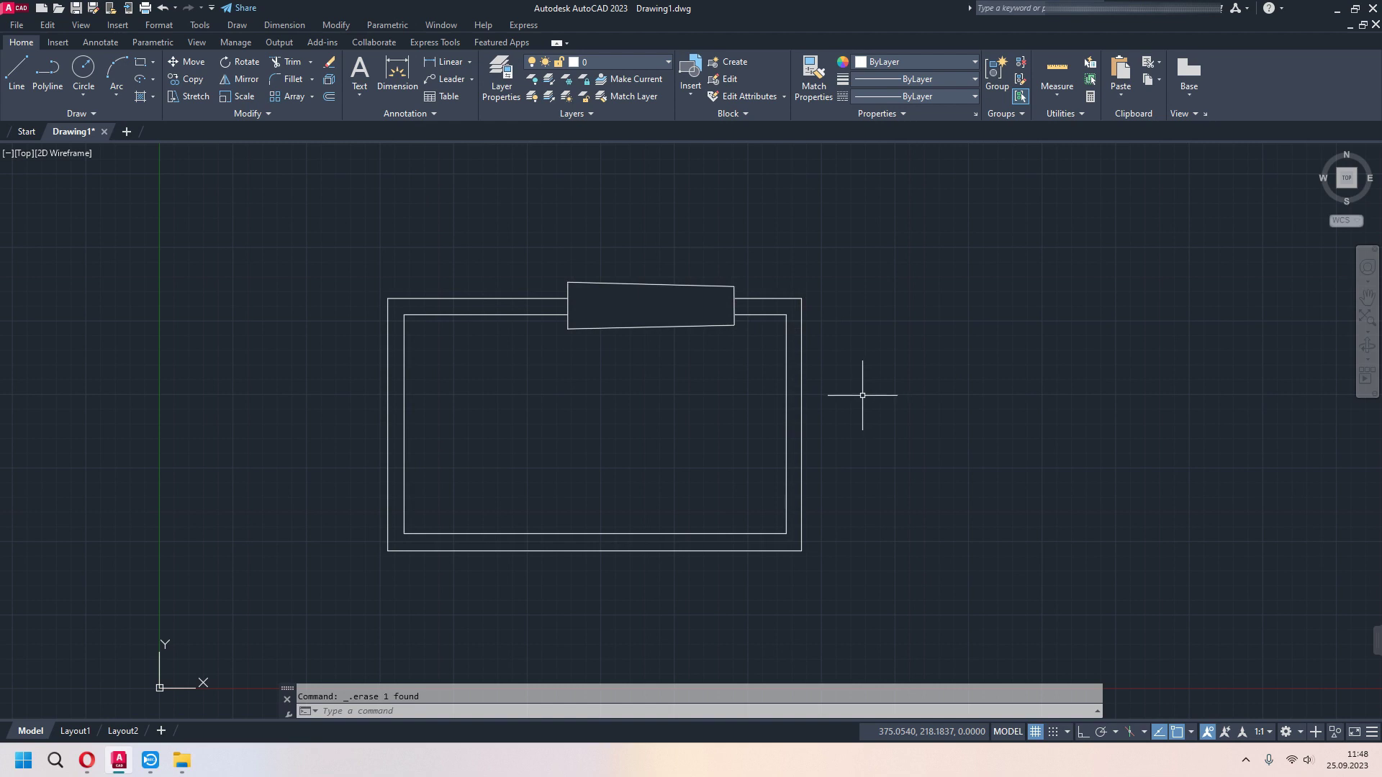
left_click(889, 249)
left_click(341, 567)
key("Delete")
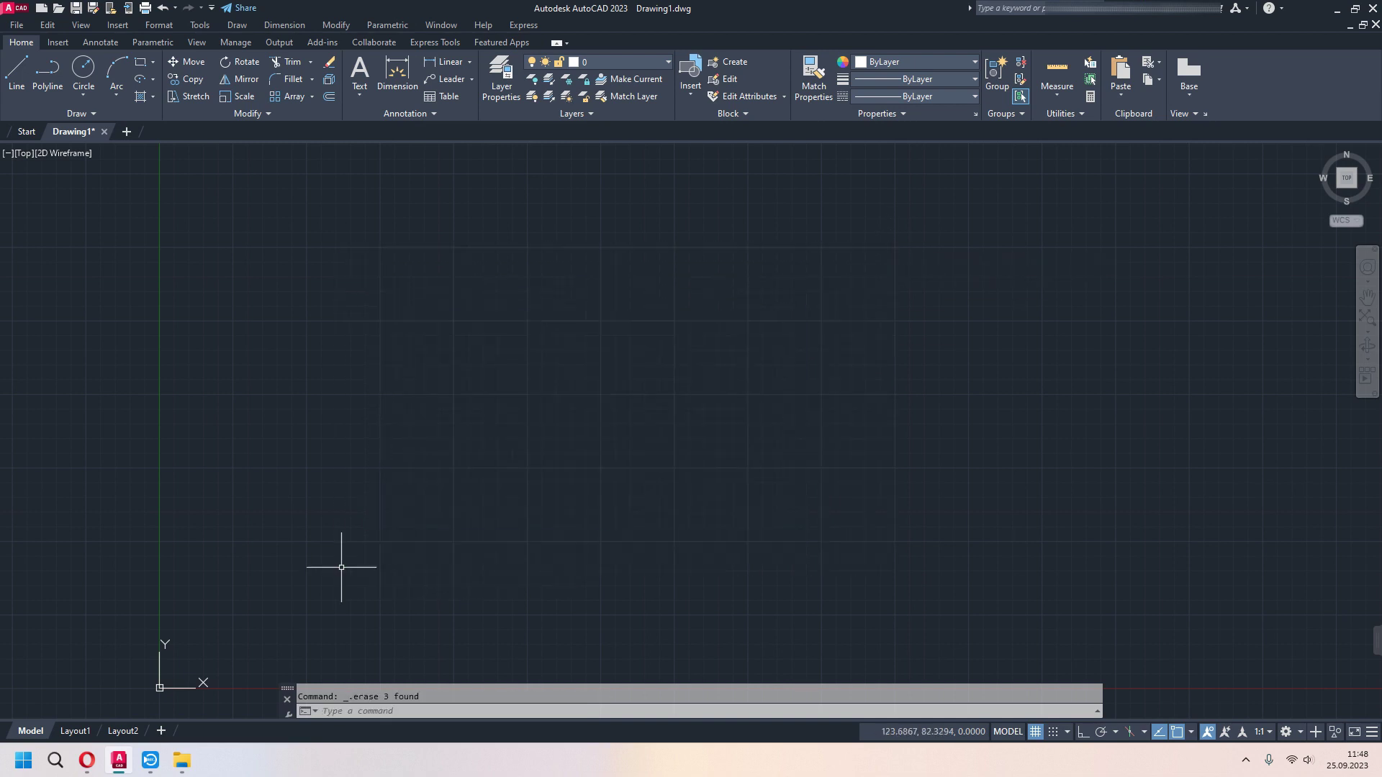